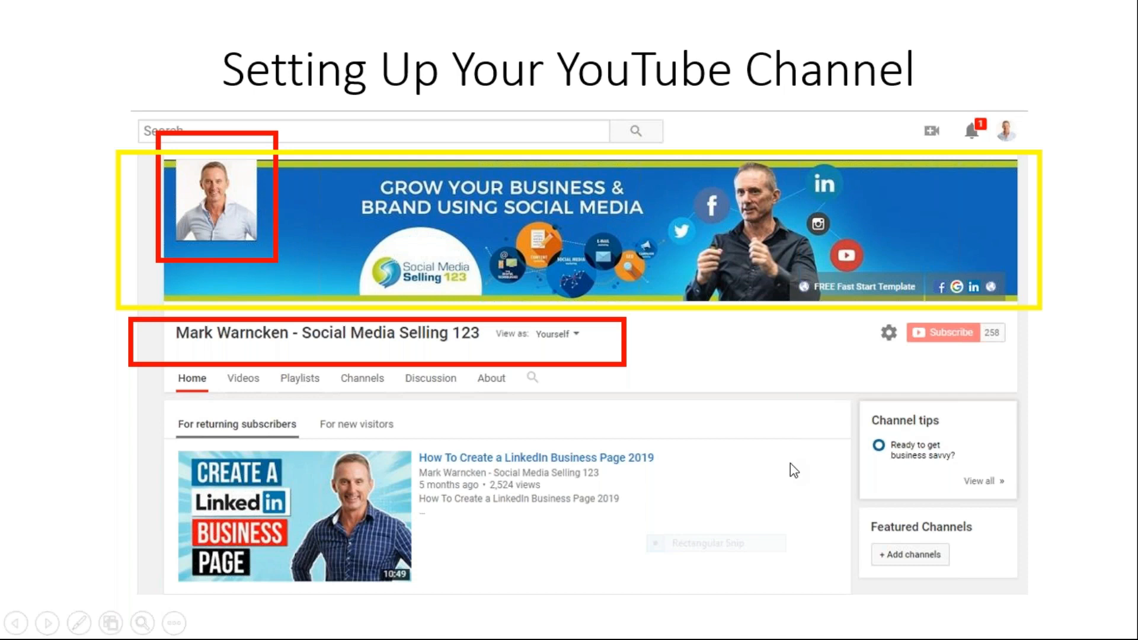
key(Right)
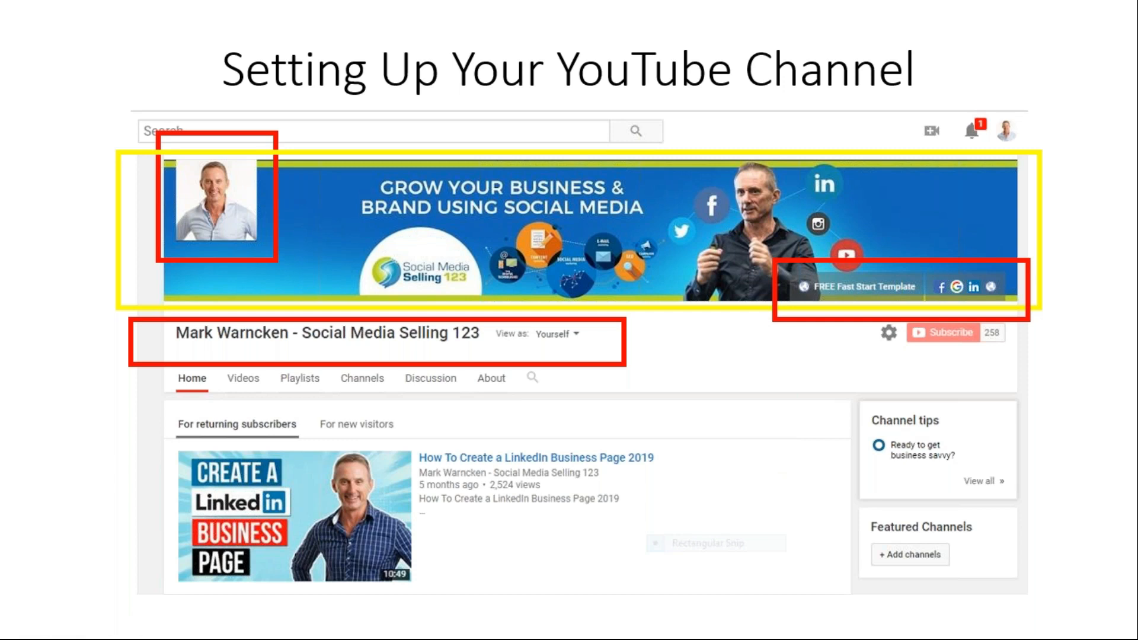
key(Right)
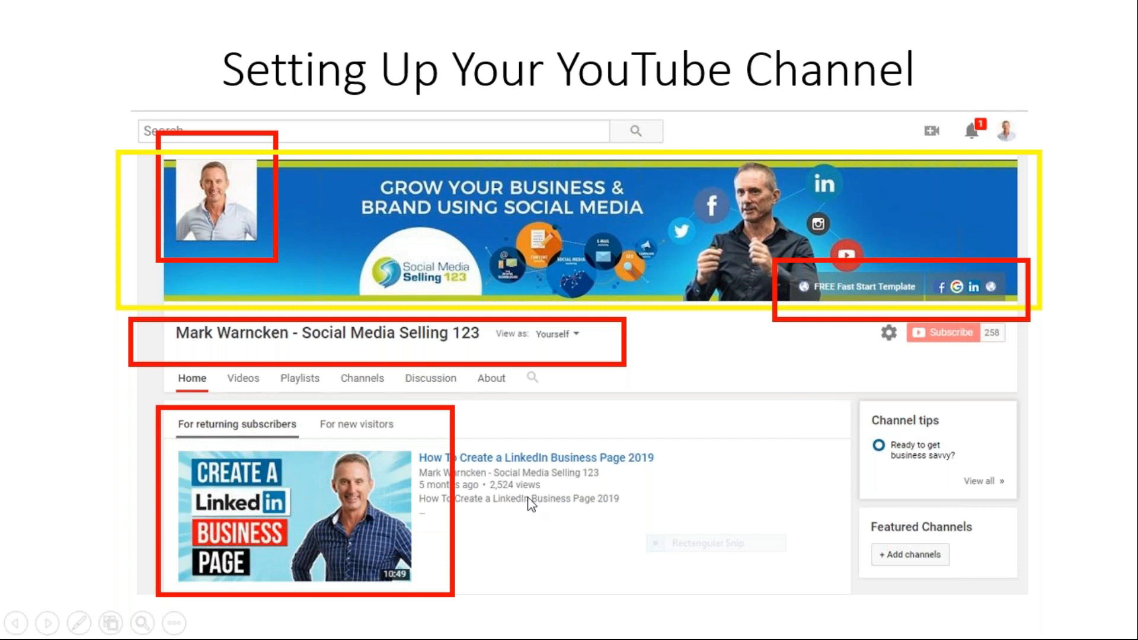
click(725, 515)
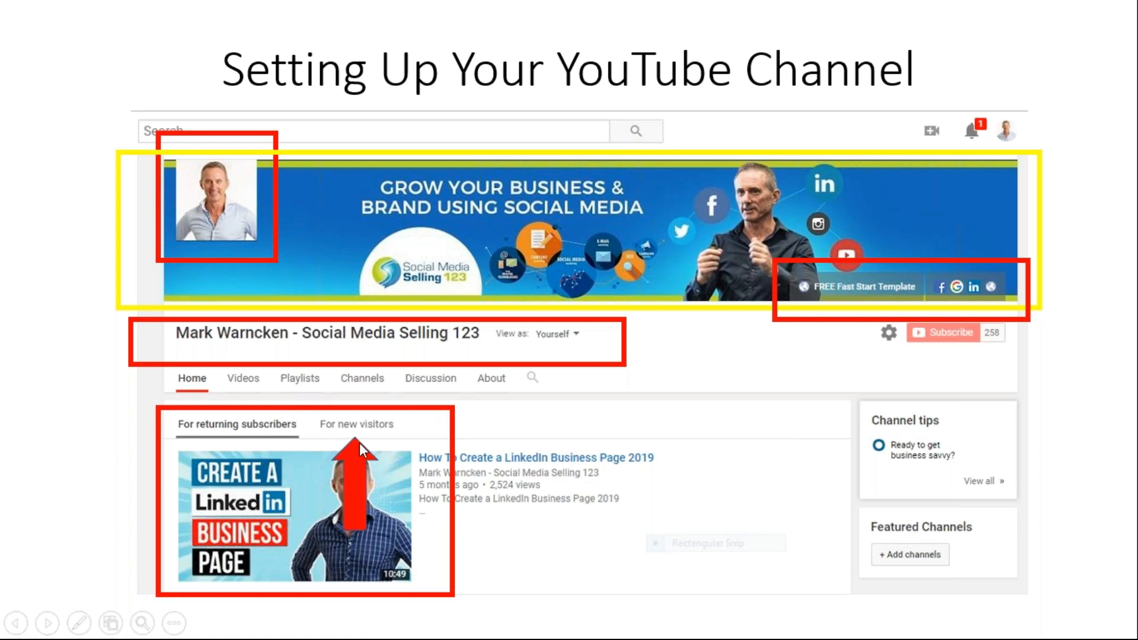
click(775, 509)
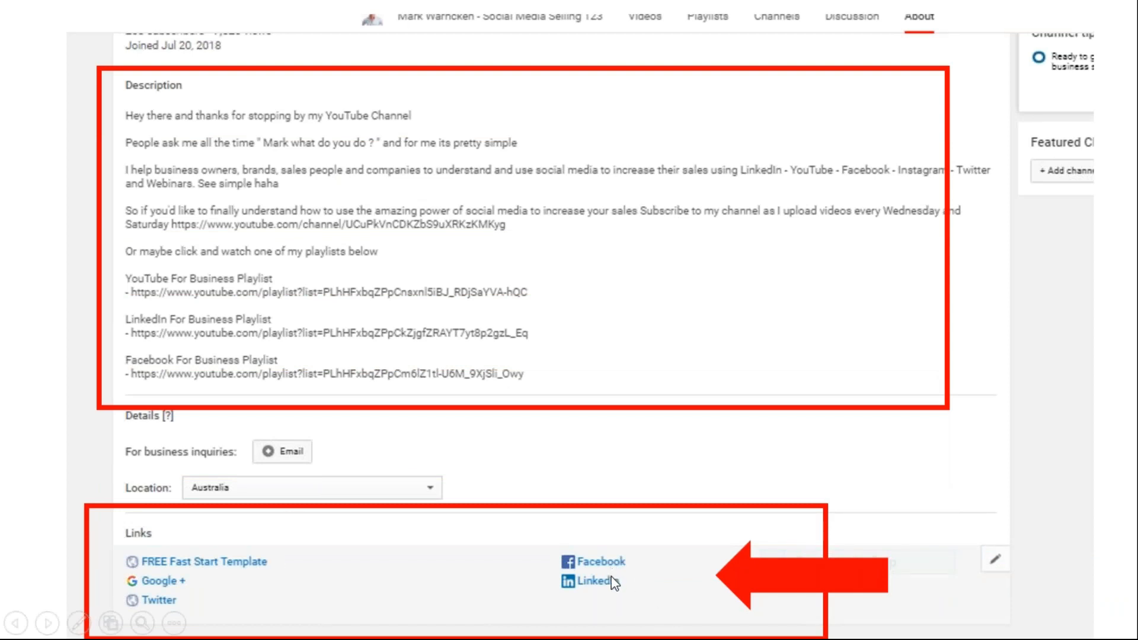
click(911, 488)
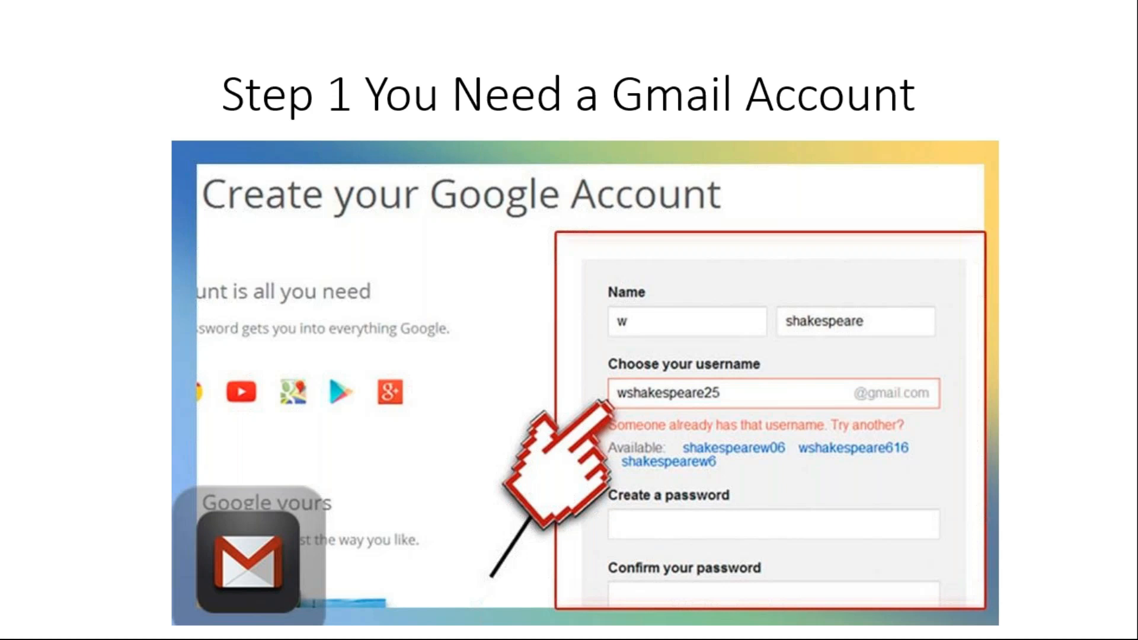
key(Right)
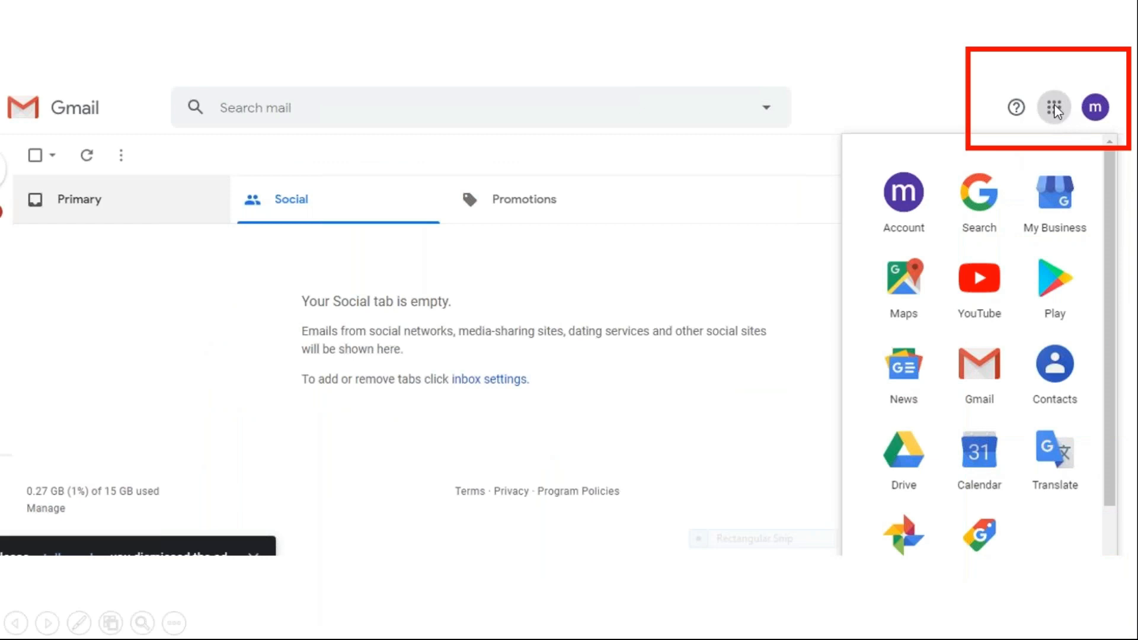
click(777, 402)
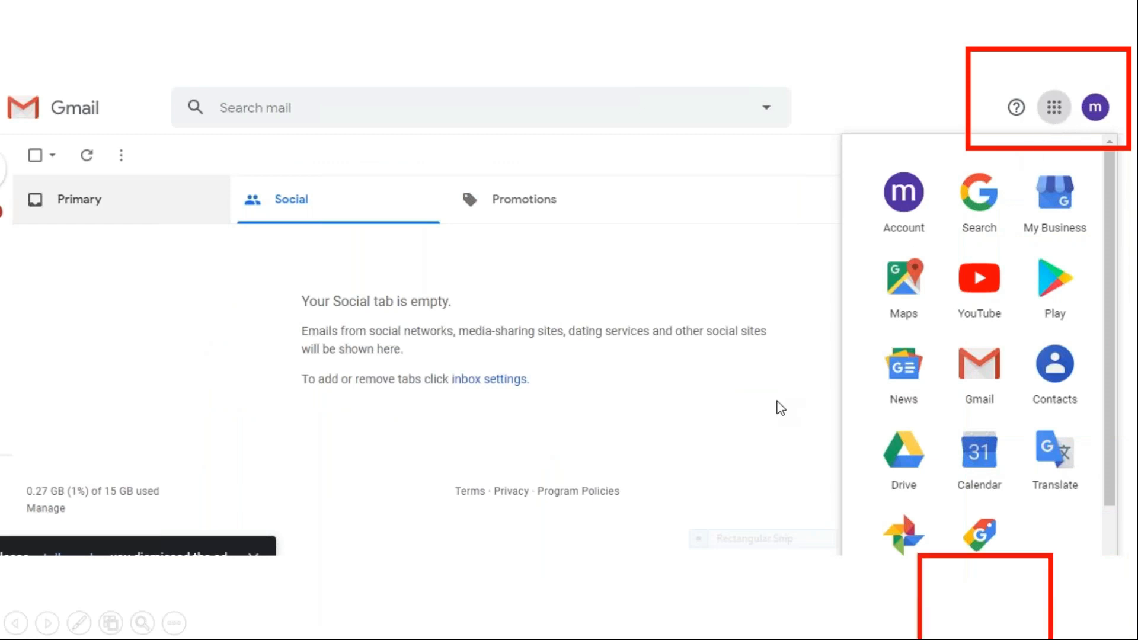
click(790, 453)
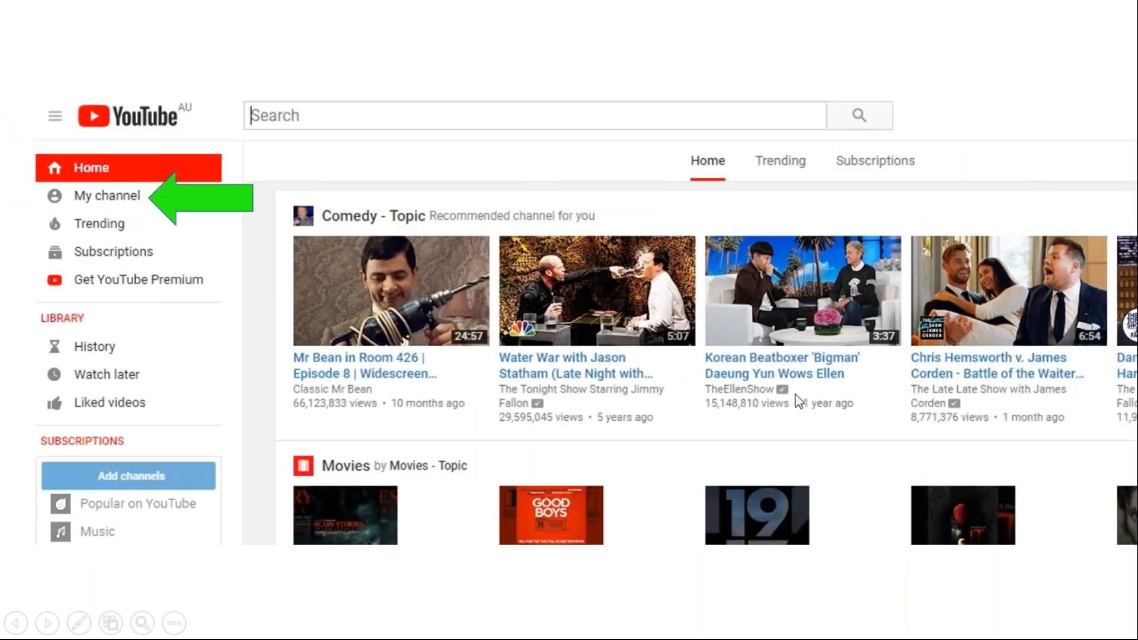
click(852, 460)
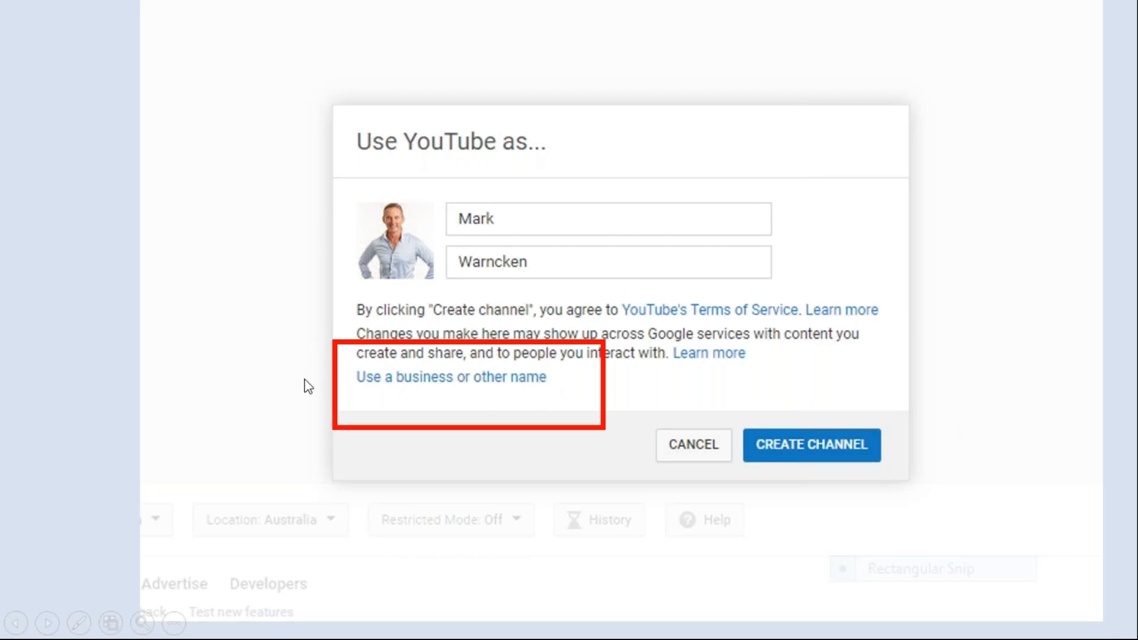
click(838, 517)
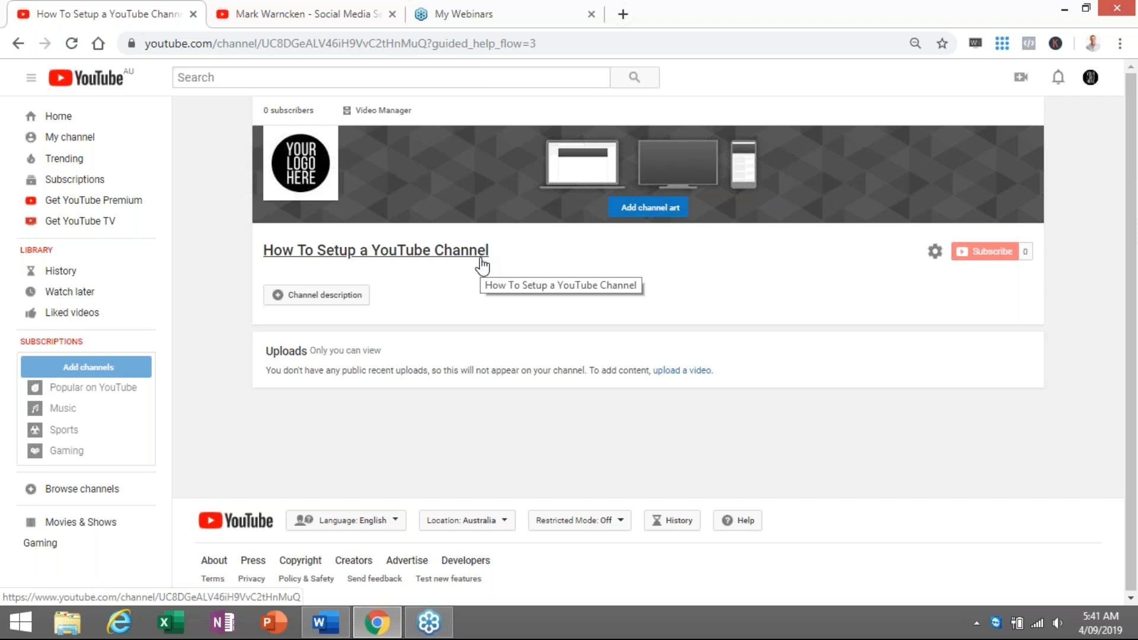
- Compare the new channel page with the finished Social Media Selling 123 channel, looking at its banner and logo
click(355, 17)
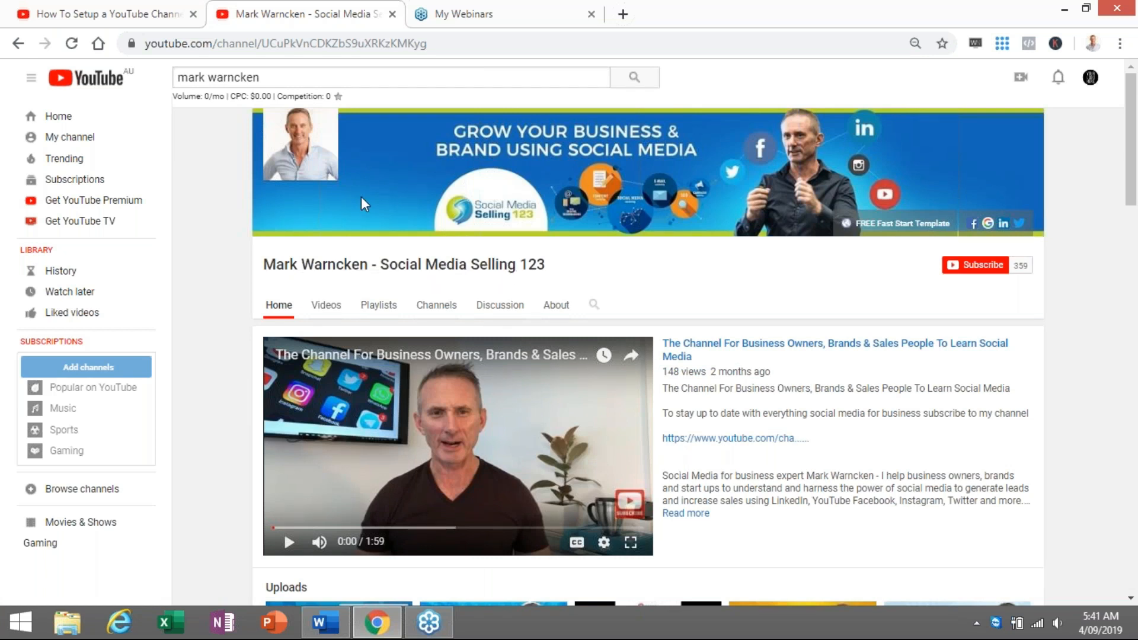
click(155, 18)
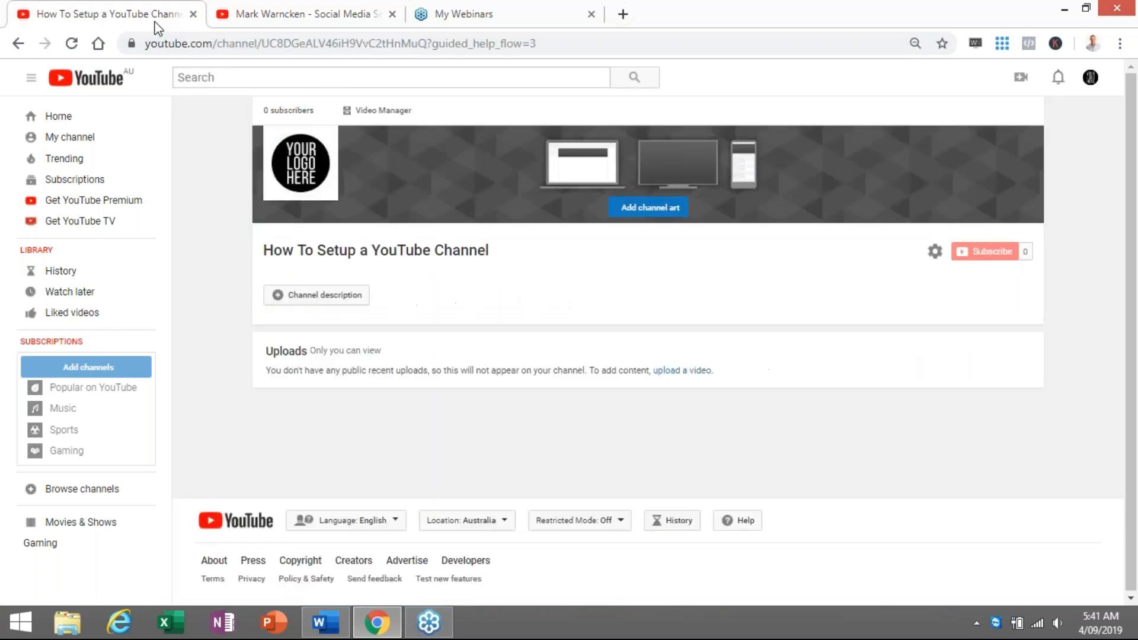
mouse_move(346, 150)
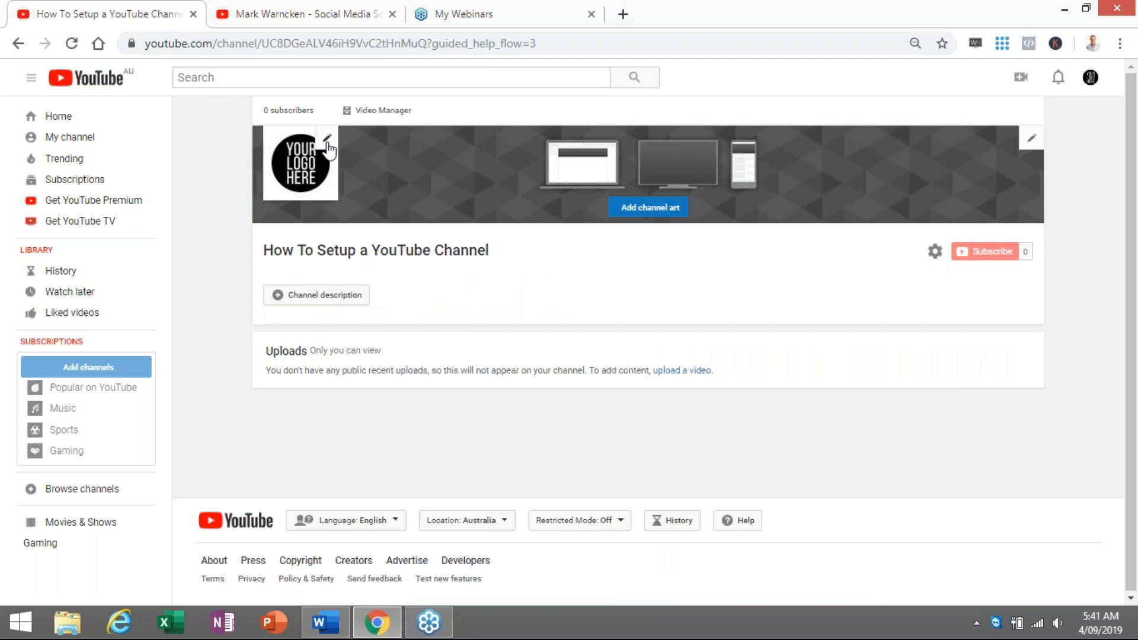
- Upload "add YT CA safe Zone.png" from the Desktop as the channel art and apply it
click(641, 216)
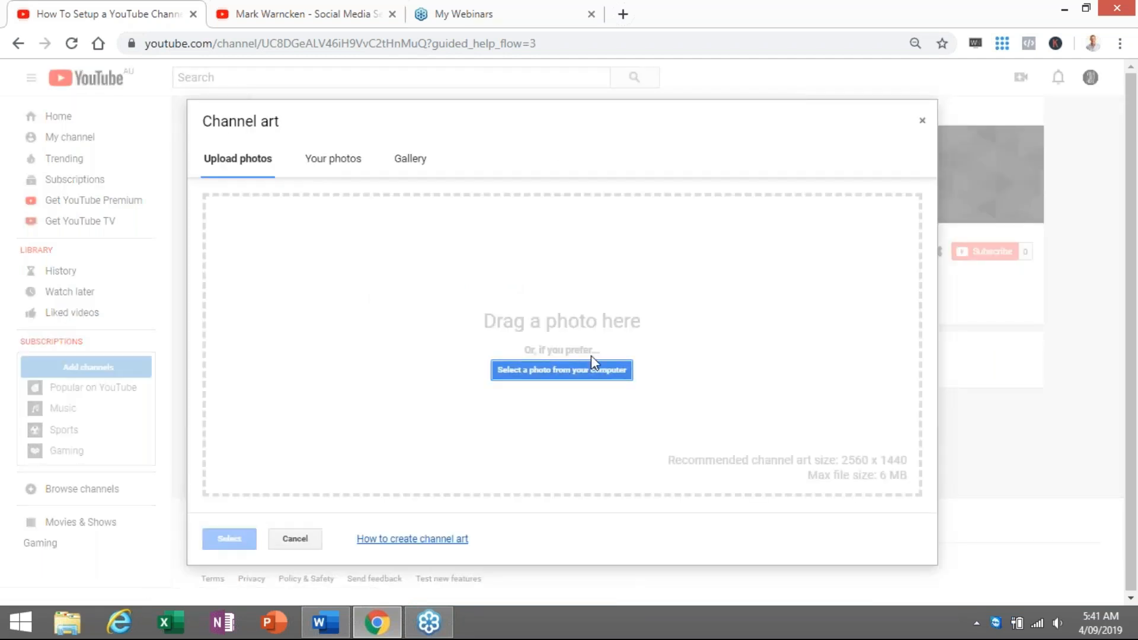
click(564, 380)
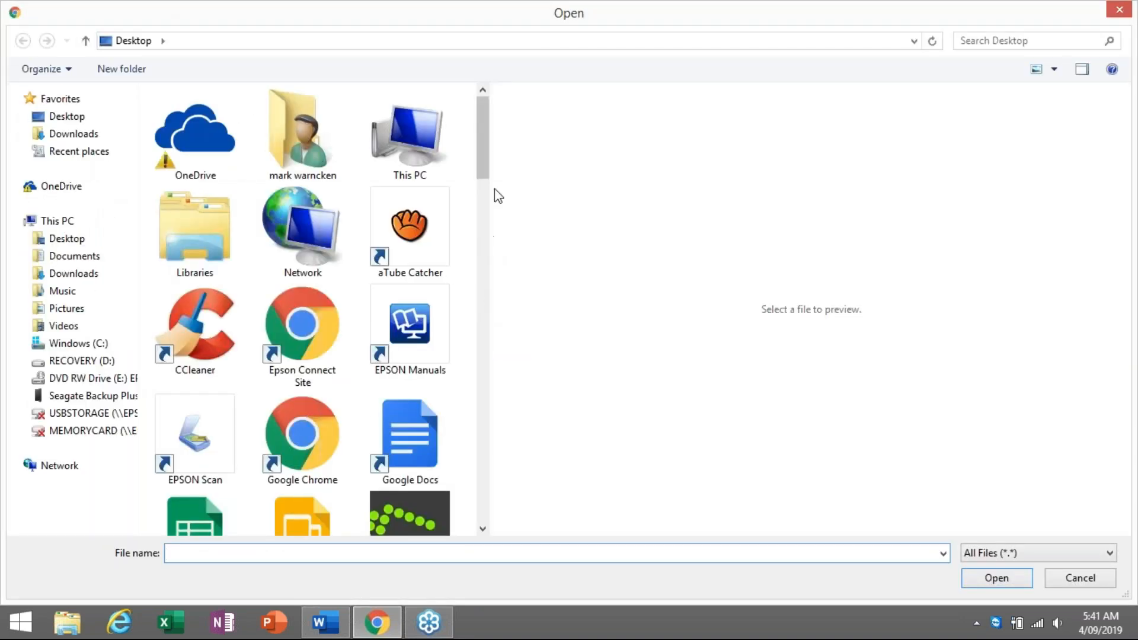
drag(483, 177, 489, 291)
click(408, 312)
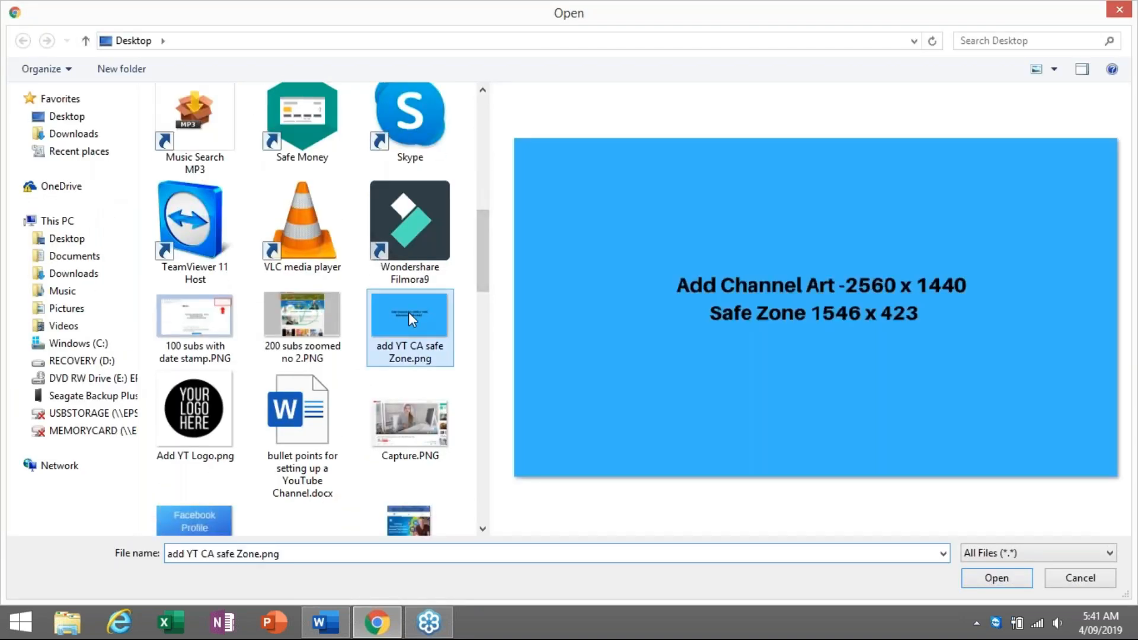
click(1001, 580)
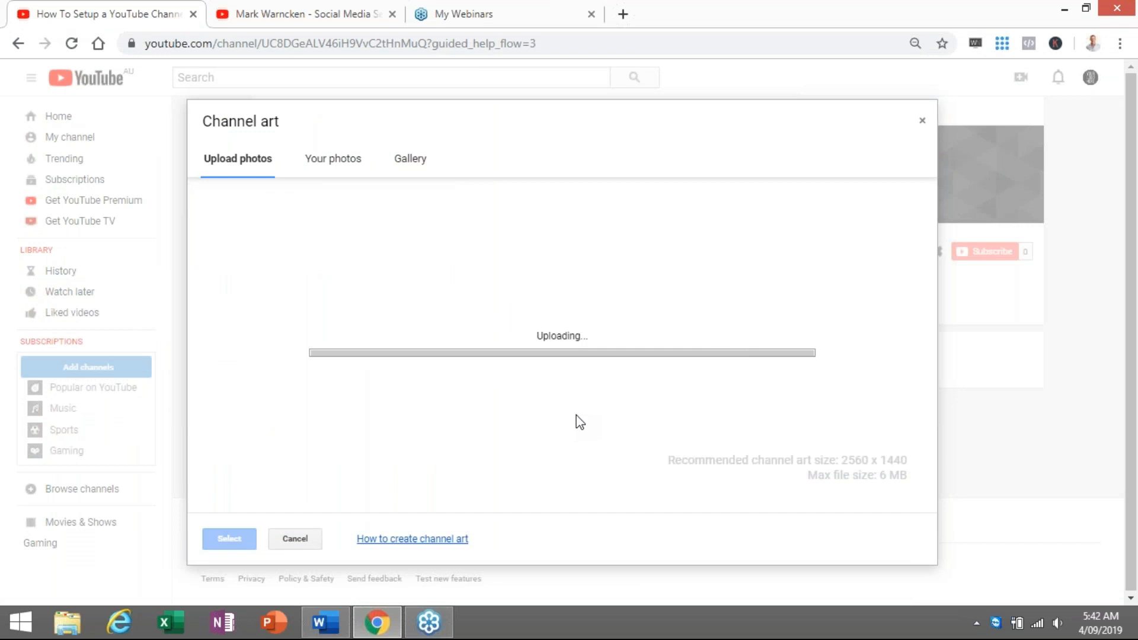
click(237, 496)
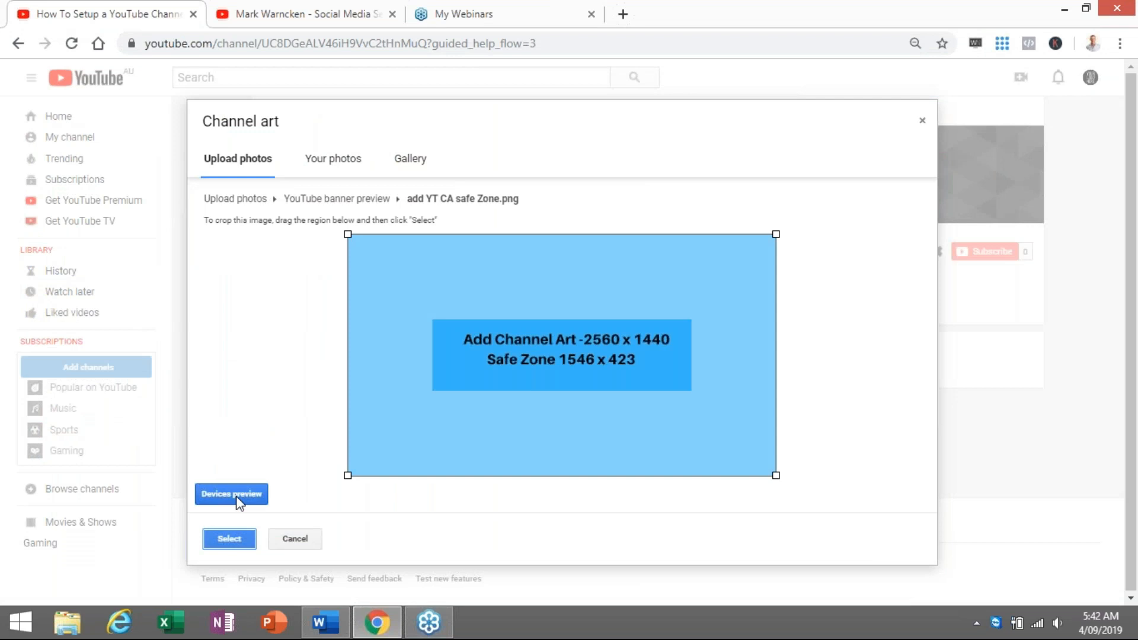
click(231, 539)
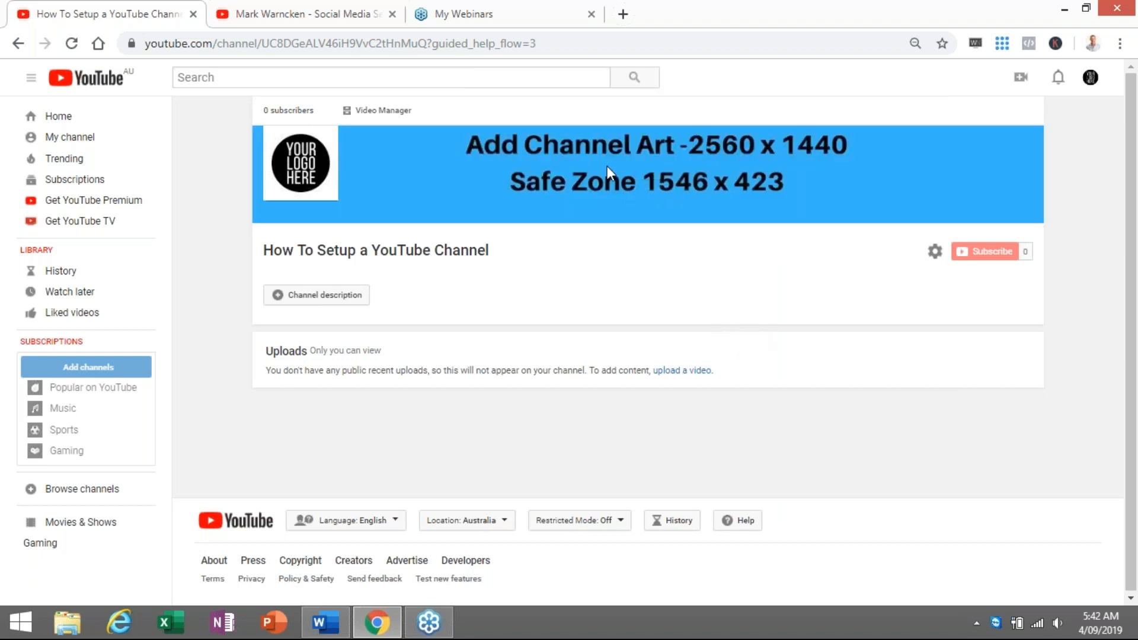
- Enable customizing the layout of the channel in the channel settings and save
mouse_move(501, 152)
mouse_move(659, 188)
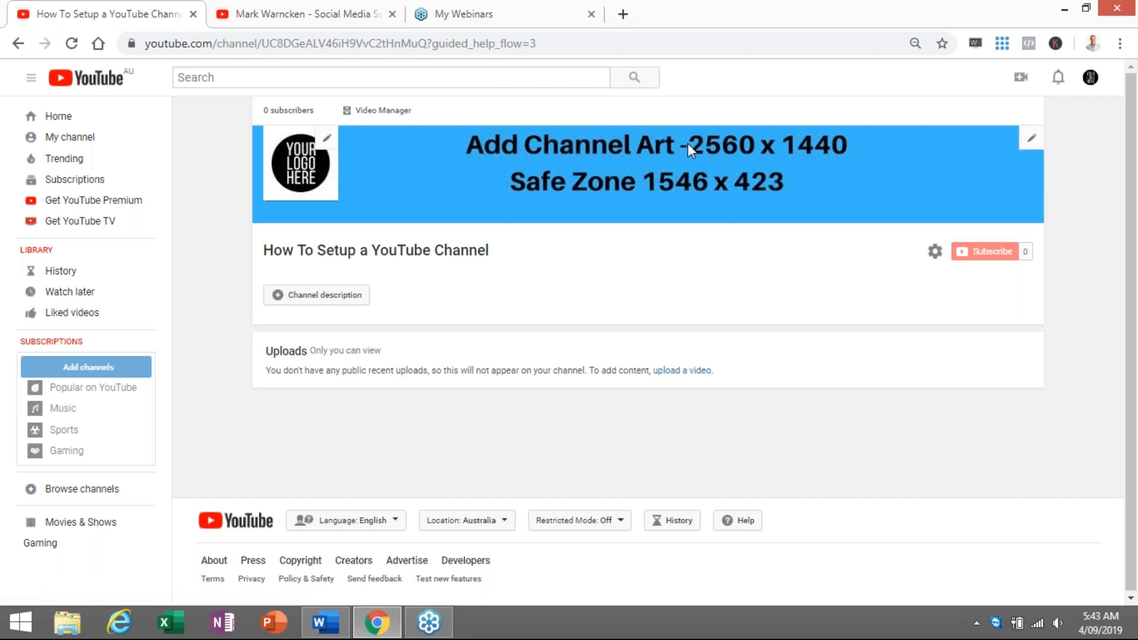
click(935, 252)
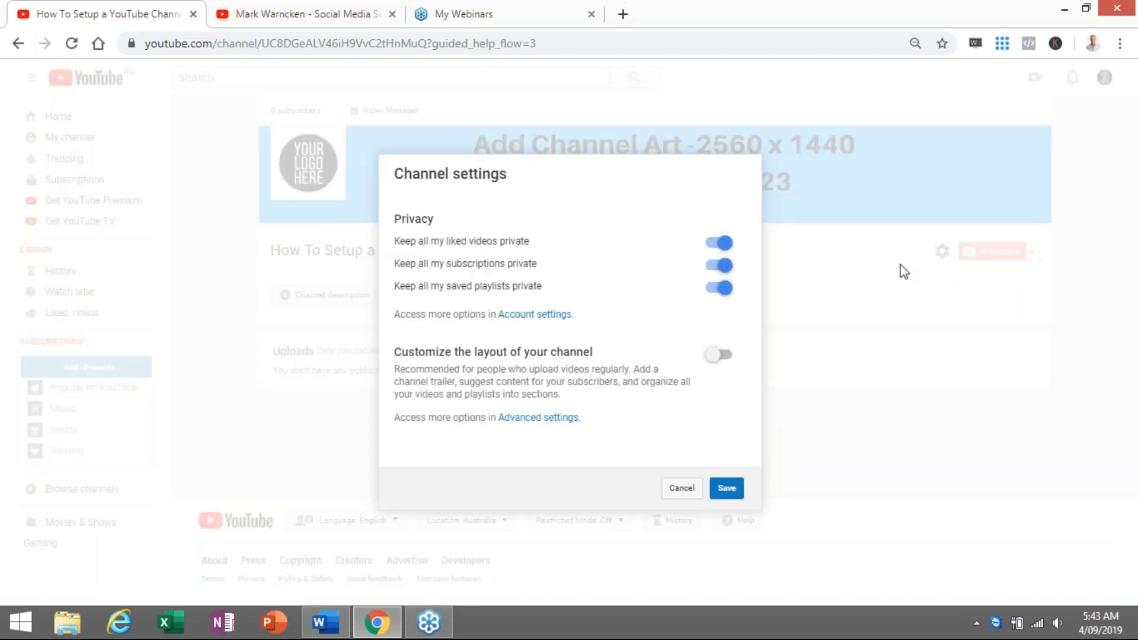
click(720, 356)
click(727, 490)
click(727, 489)
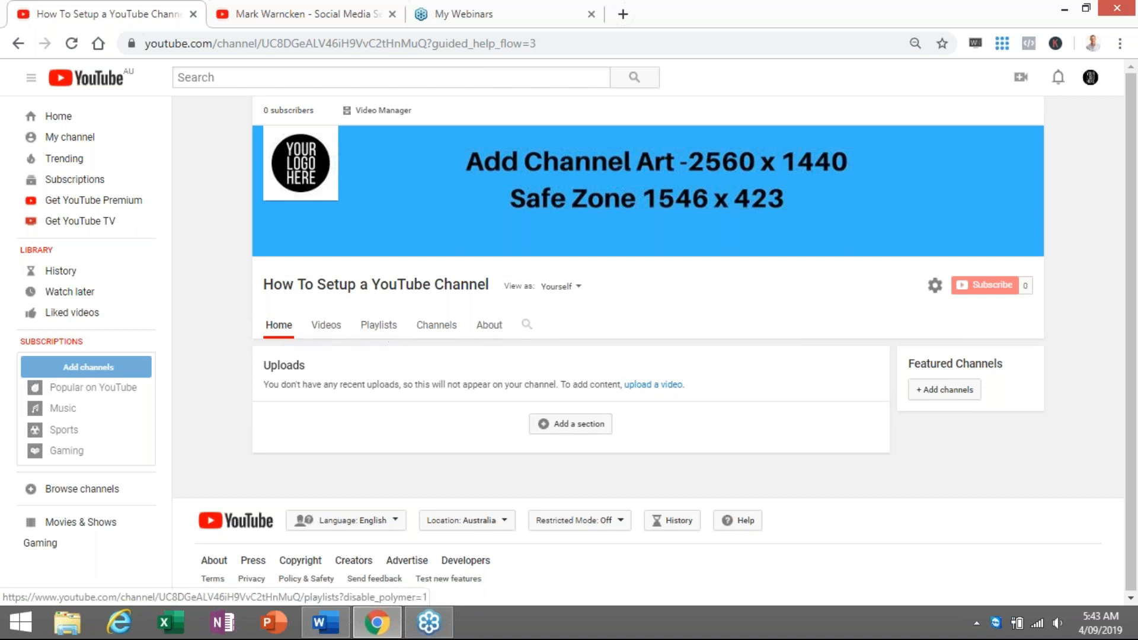
- Start a channel description on the channel's About page and enlarge its text box
click(487, 326)
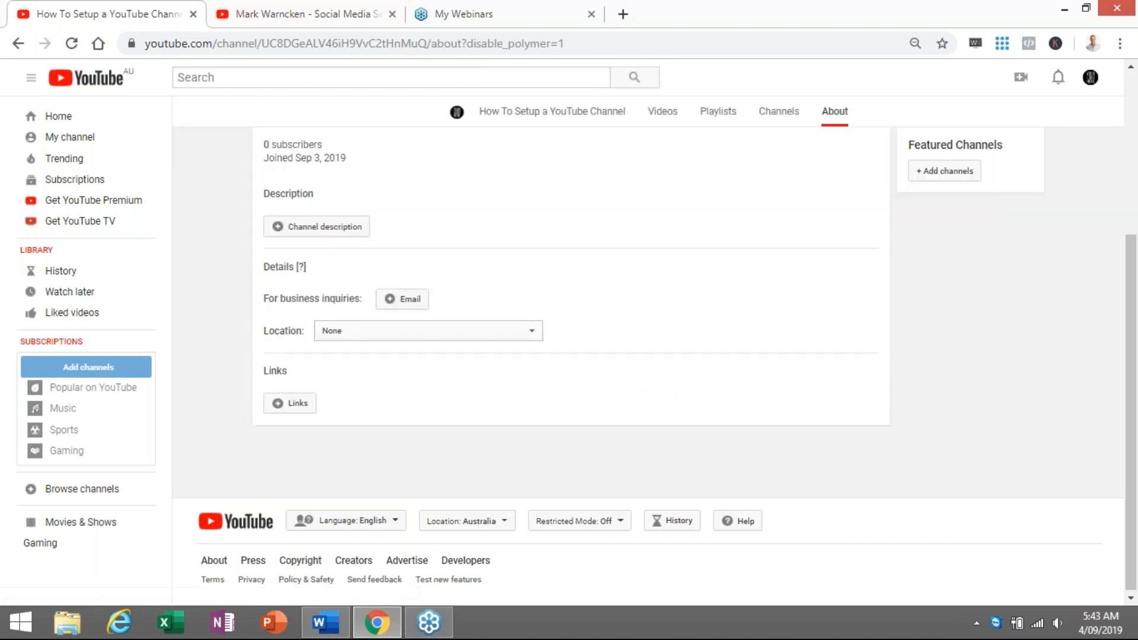
click(349, 231)
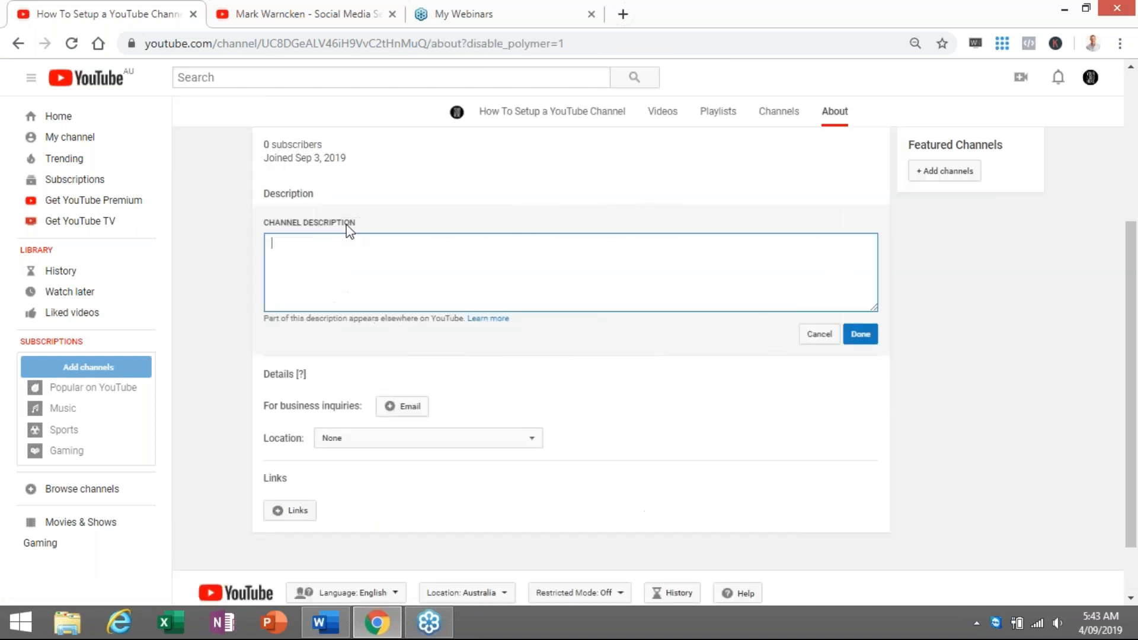
drag(876, 314, 870, 501)
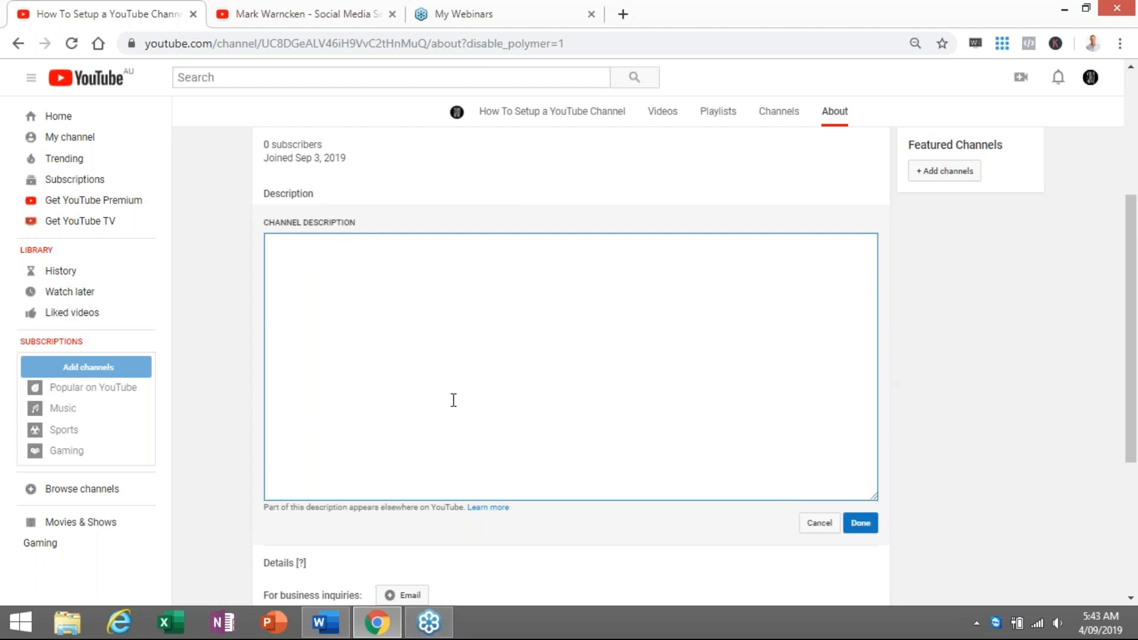
- Open the custom links editor on the About page and check how links overlay the example channel's banner
scroll(633, 457, down, 3)
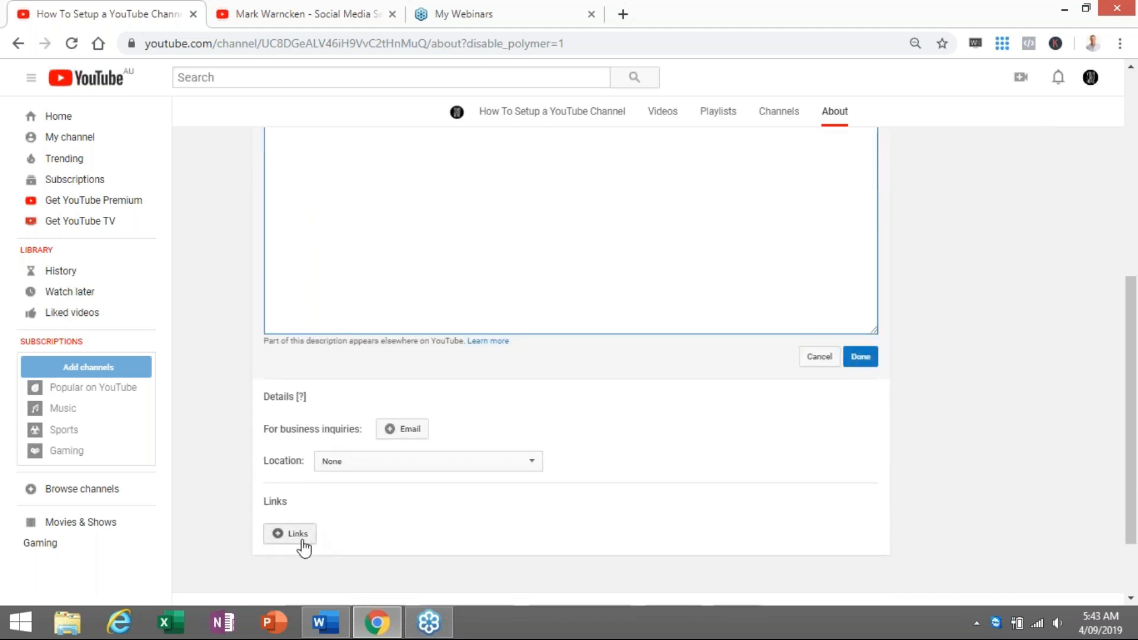
click(300, 540)
scroll(363, 518, down, 2)
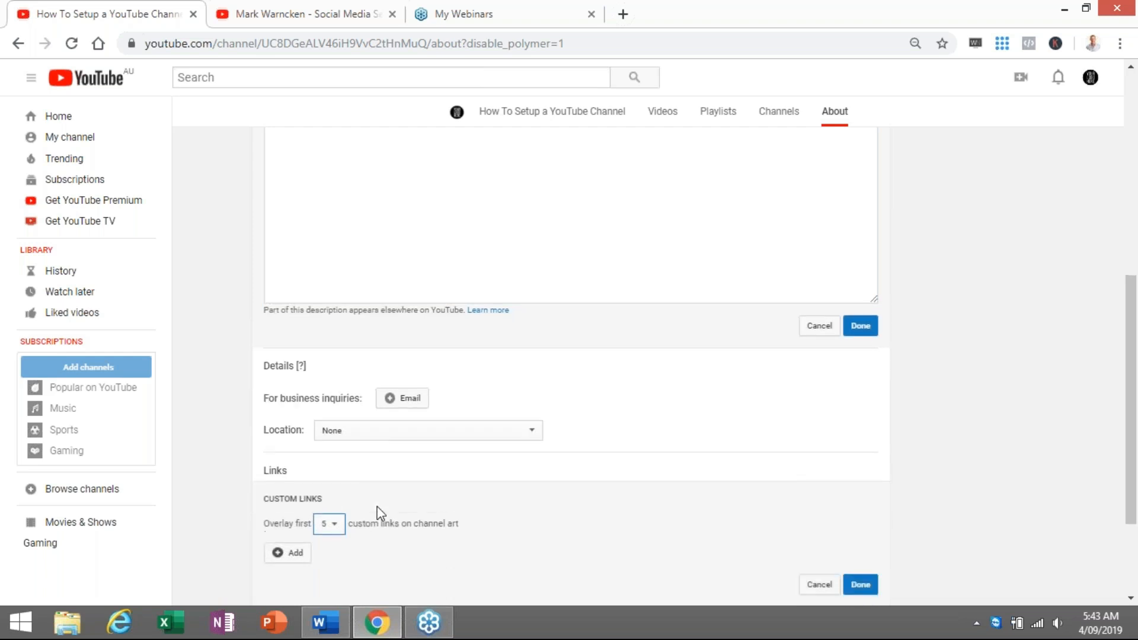
click(309, 20)
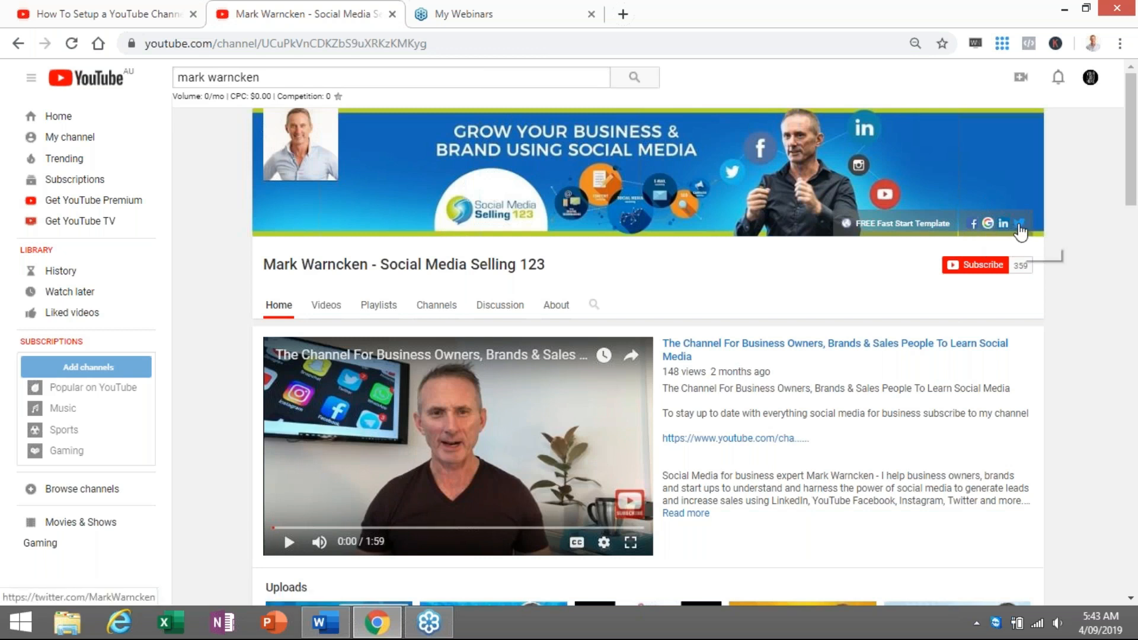
click(166, 23)
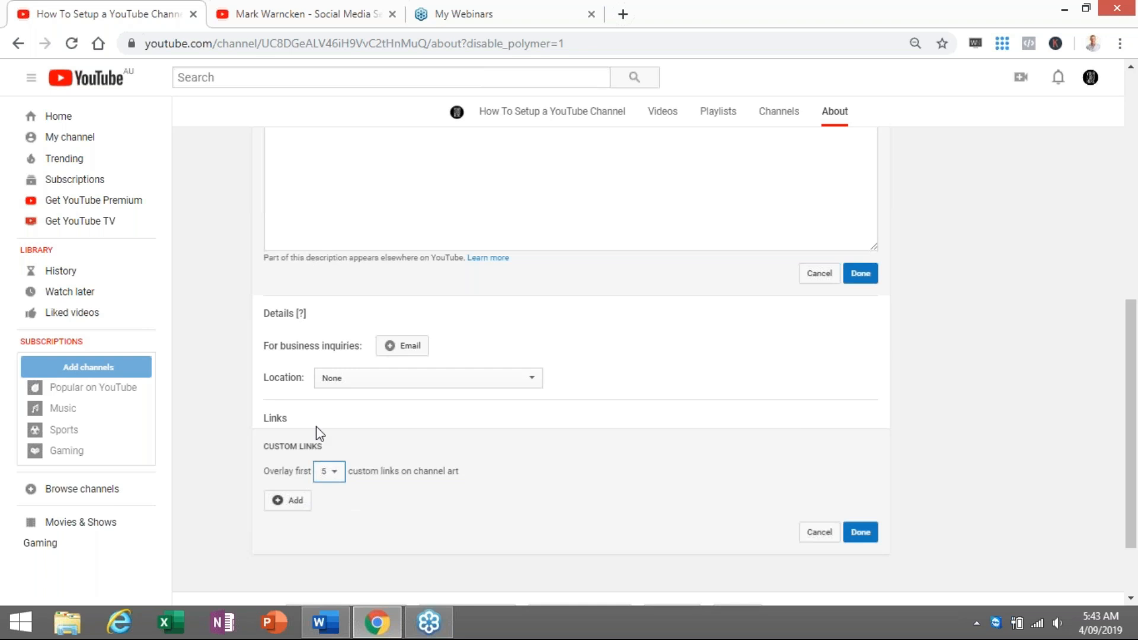
- Copy the template text from "Add Your Channel Name Here" through "Add your playlist URL here" from the Word document into the channel description
scroll(322, 422, up, 3)
scroll(324, 422, up, 3)
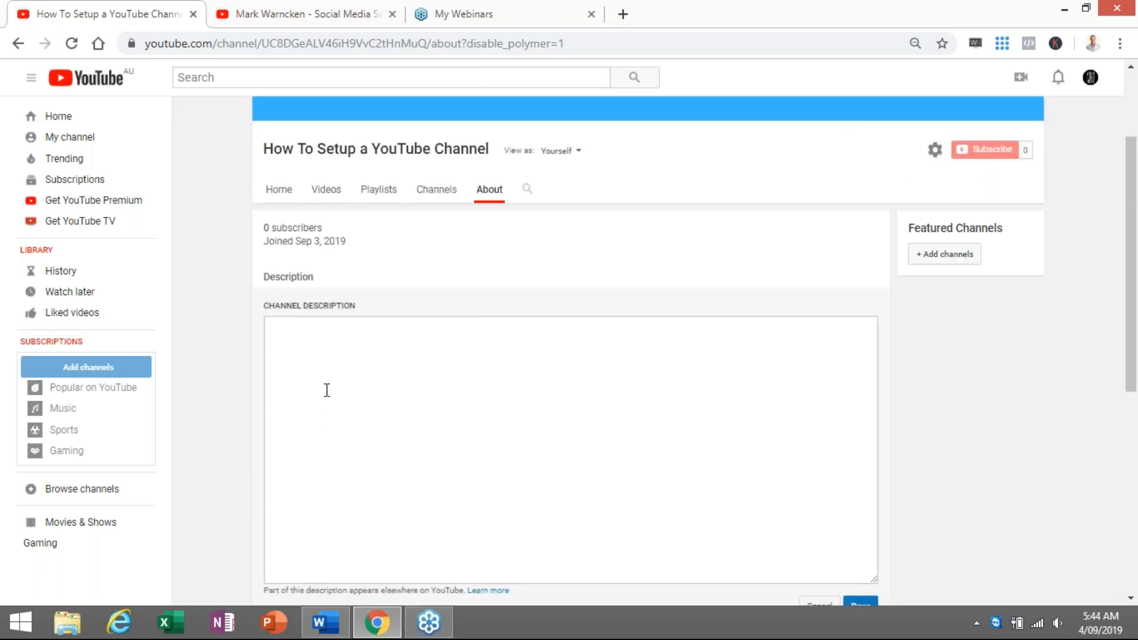
click(299, 335)
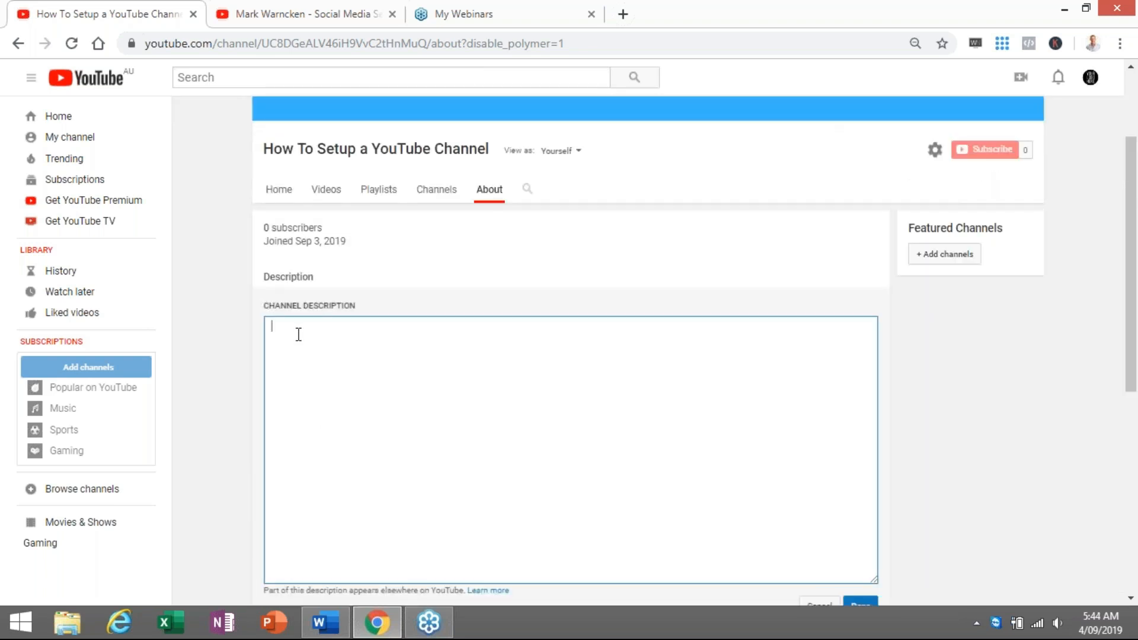
click(325, 622)
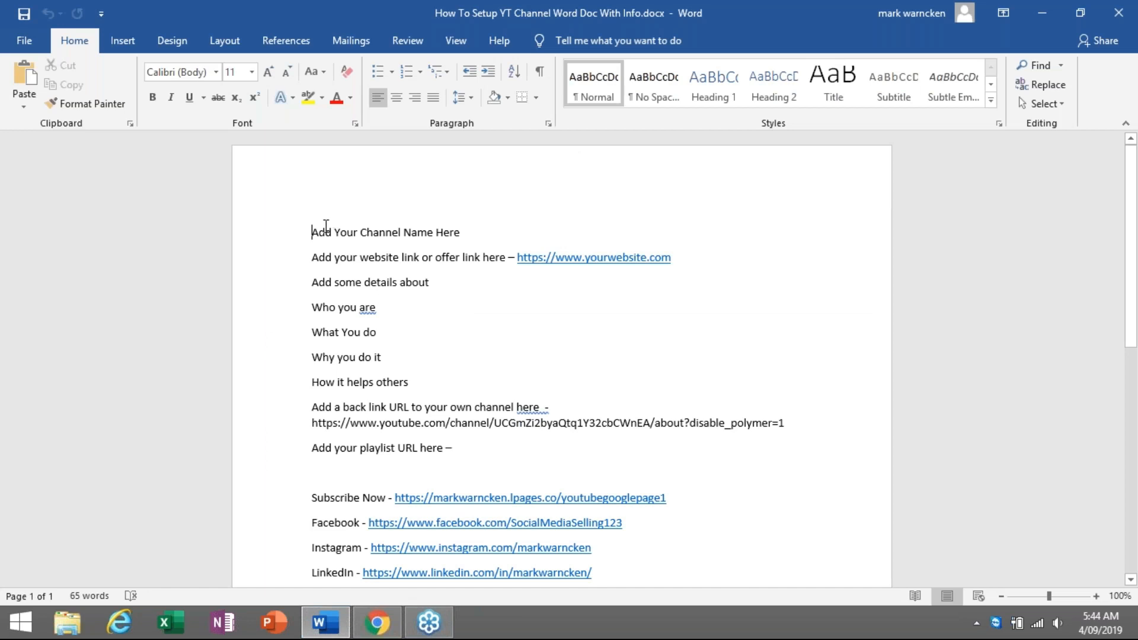
drag(313, 233, 551, 452)
right_click(429, 249)
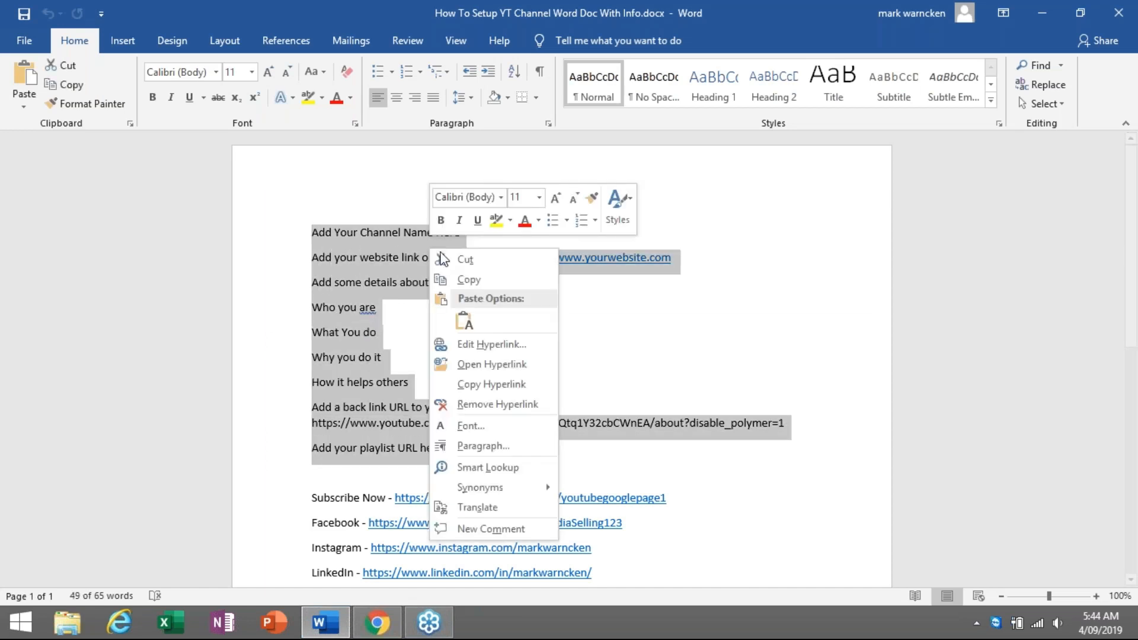
click(471, 282)
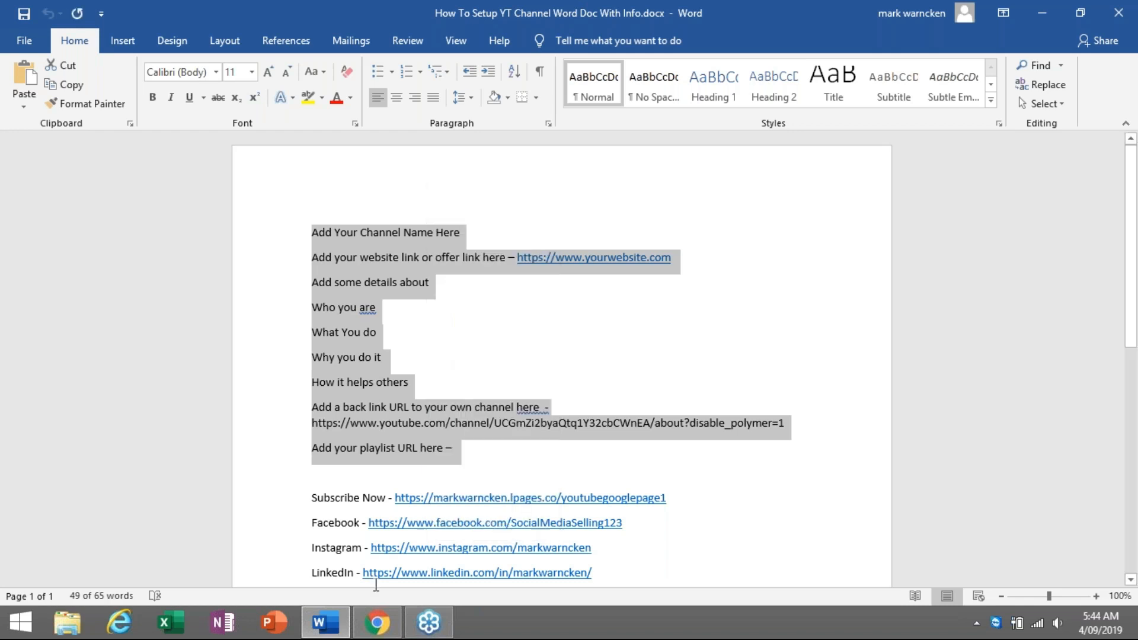
click(378, 623)
right_click(307, 335)
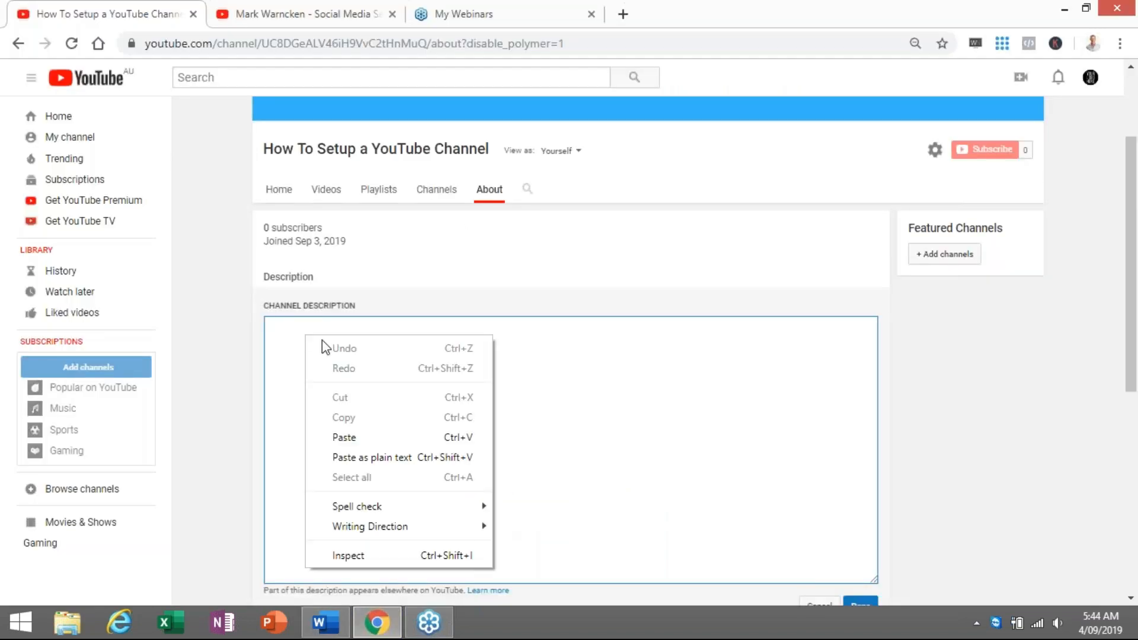
click(368, 441)
- Insert a blank line after each description line from the channel name through "How it helps others"
click(425, 326)
key(Return)
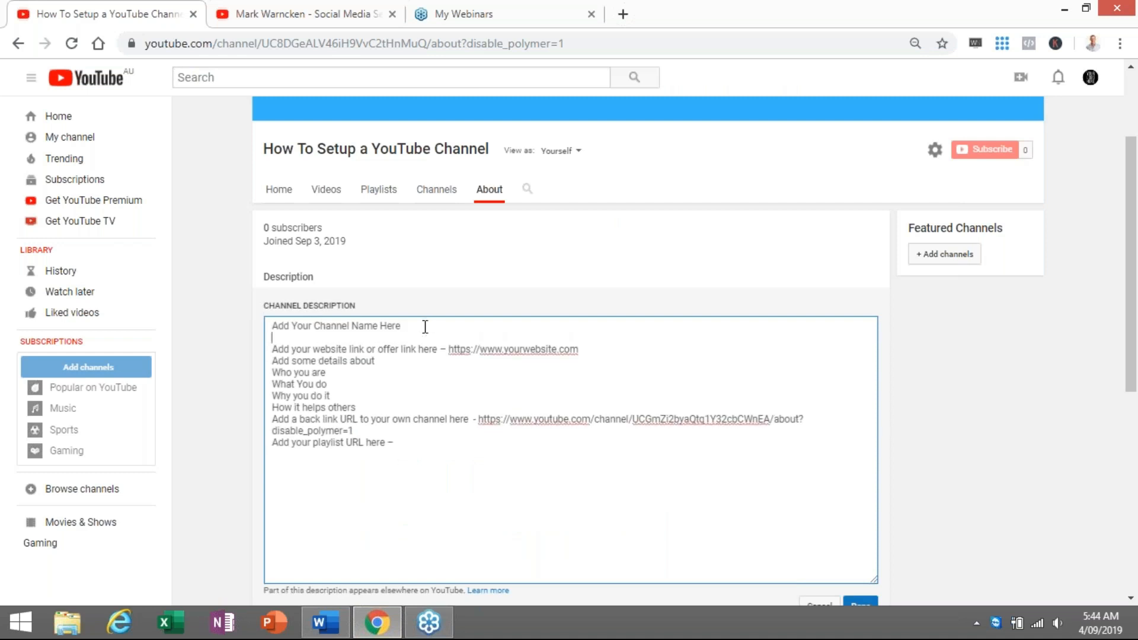
click(604, 351)
key(Return)
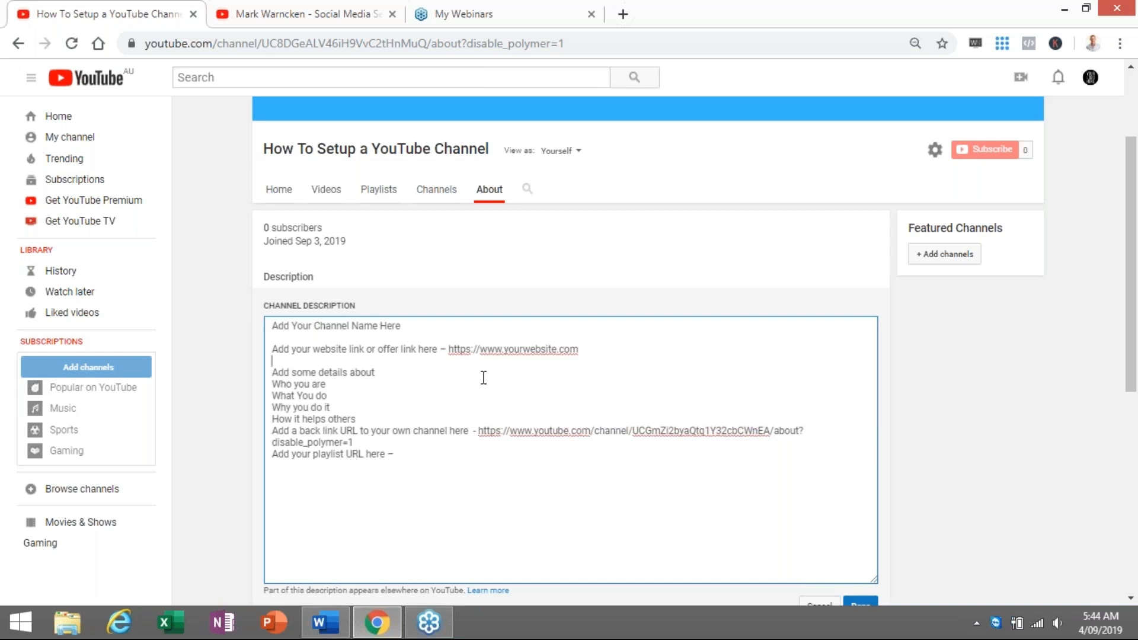
click(438, 373)
key(Return)
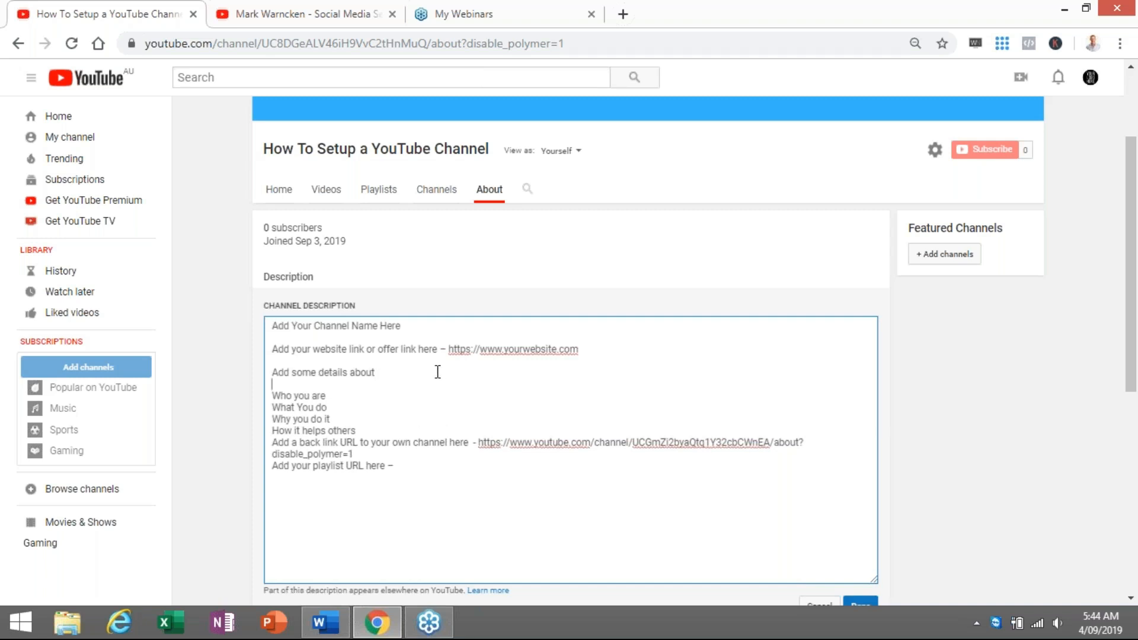
click(365, 394)
key(Return)
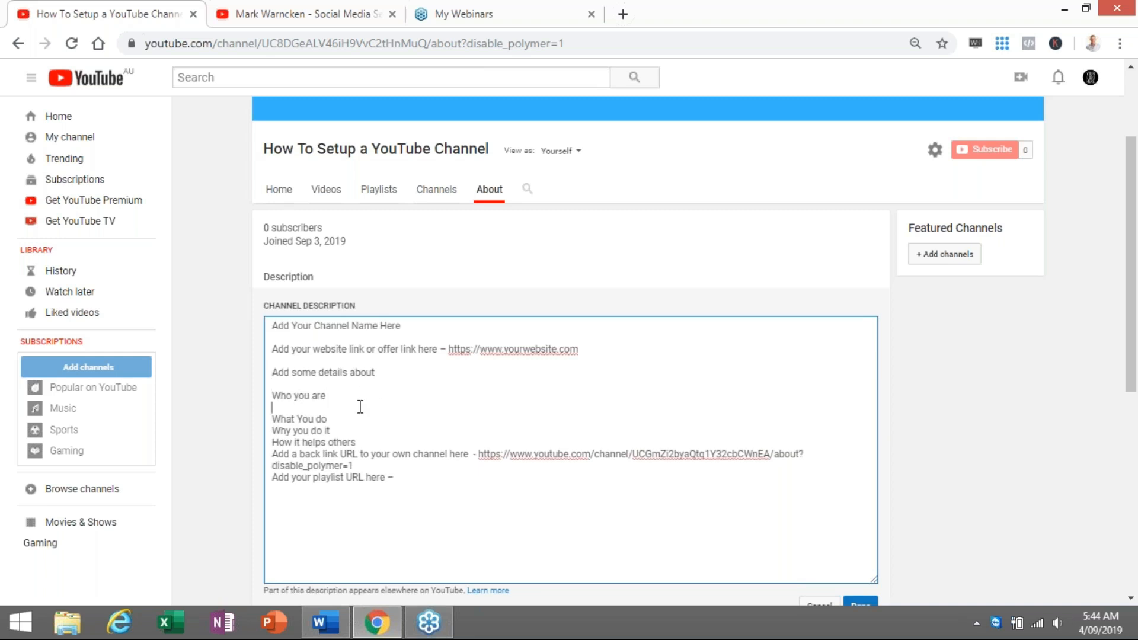
click(356, 417)
key(Return)
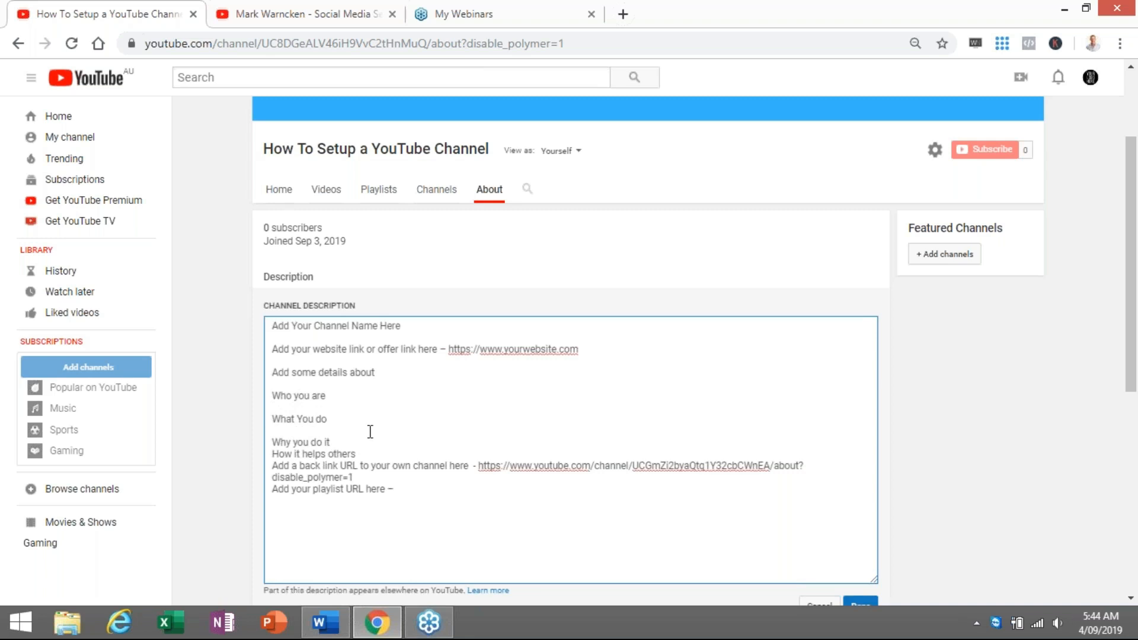
key(Return)
click(371, 465)
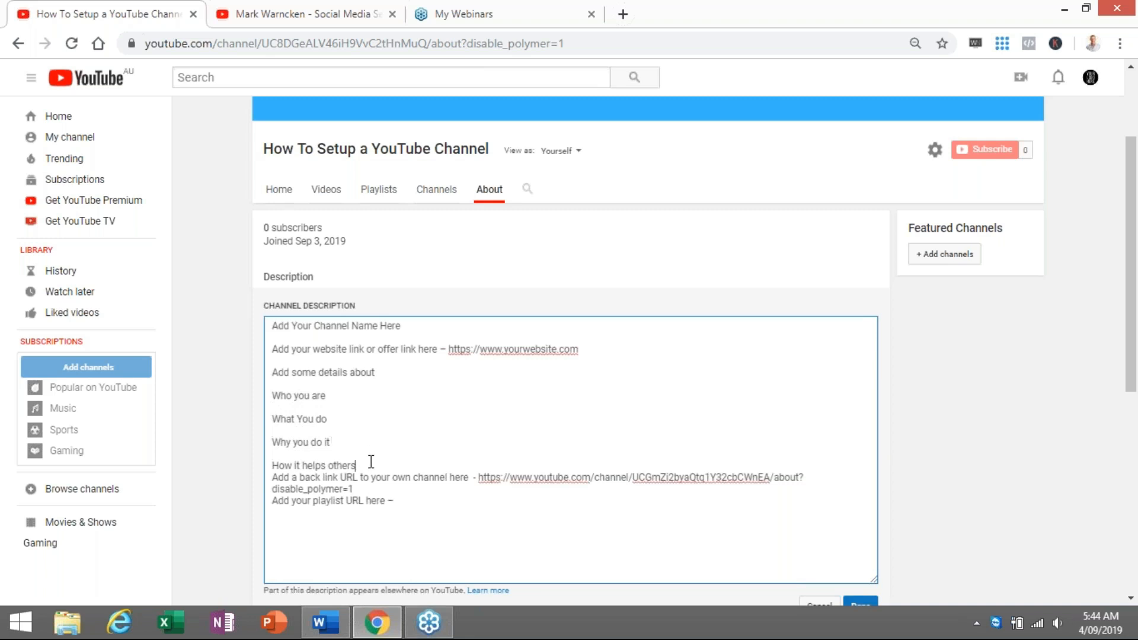
key(Return)
- Review the website link line and the who, what, why and how prompts in the channel description
drag(272, 349, 424, 358)
click(465, 375)
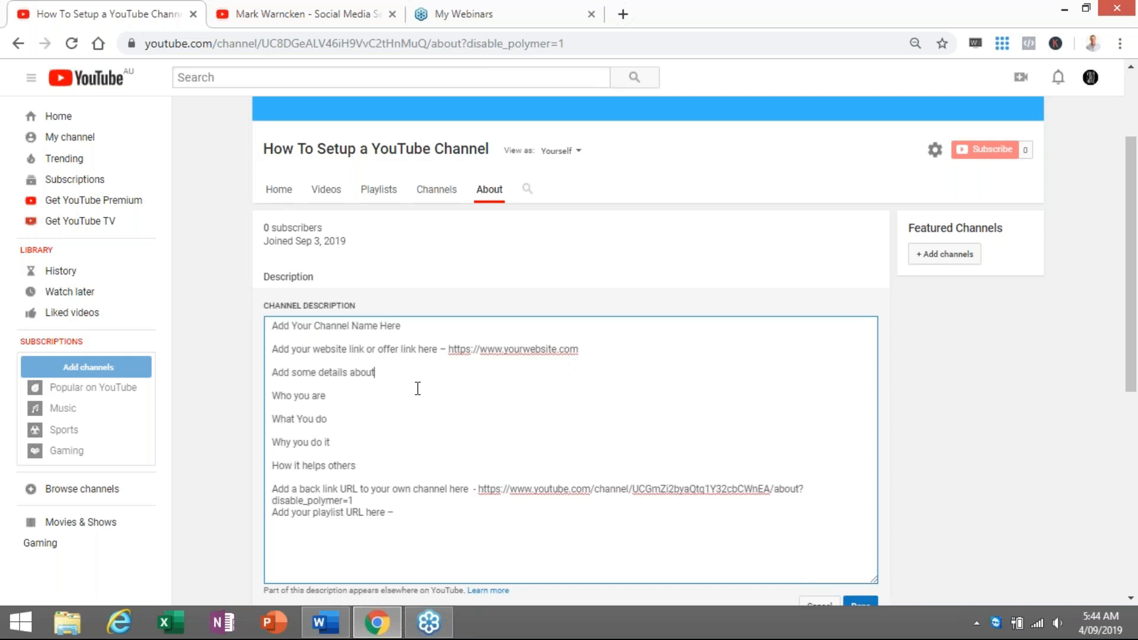
drag(274, 376, 379, 460)
click(427, 425)
- Insert a blank line between the channel back link and the playlist URL line in the description
click(275, 511)
key(Return)
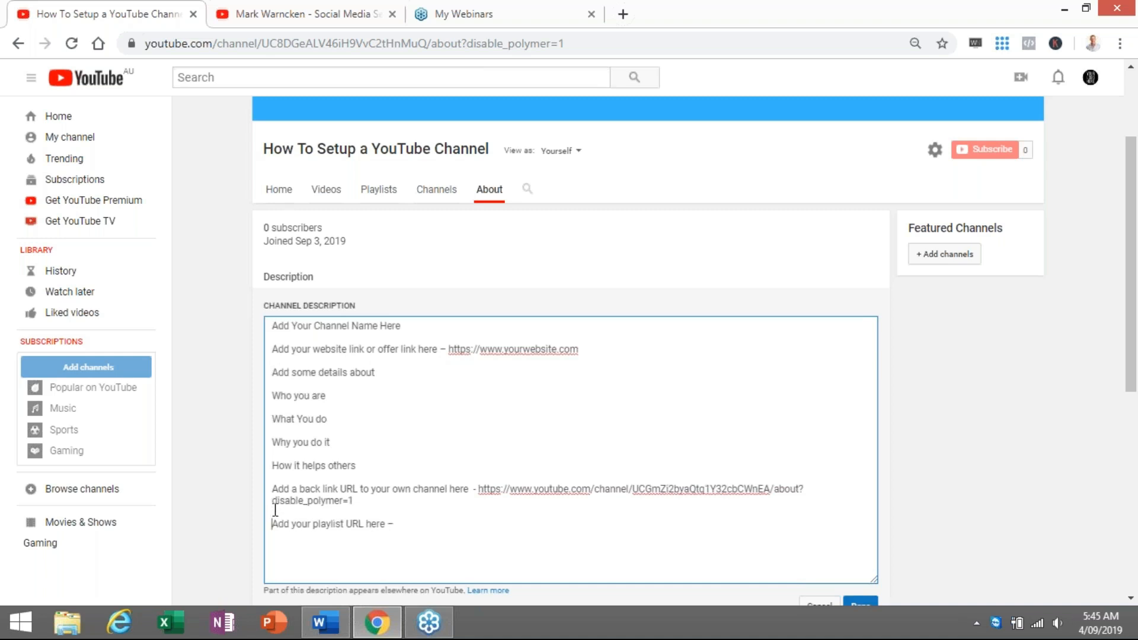
- Compare the back link URL in the description with the channel's page address and review the playlist URL line
click(479, 492)
shift+click(578, 501)
click(563, 534)
drag(589, 40, 386, 43)
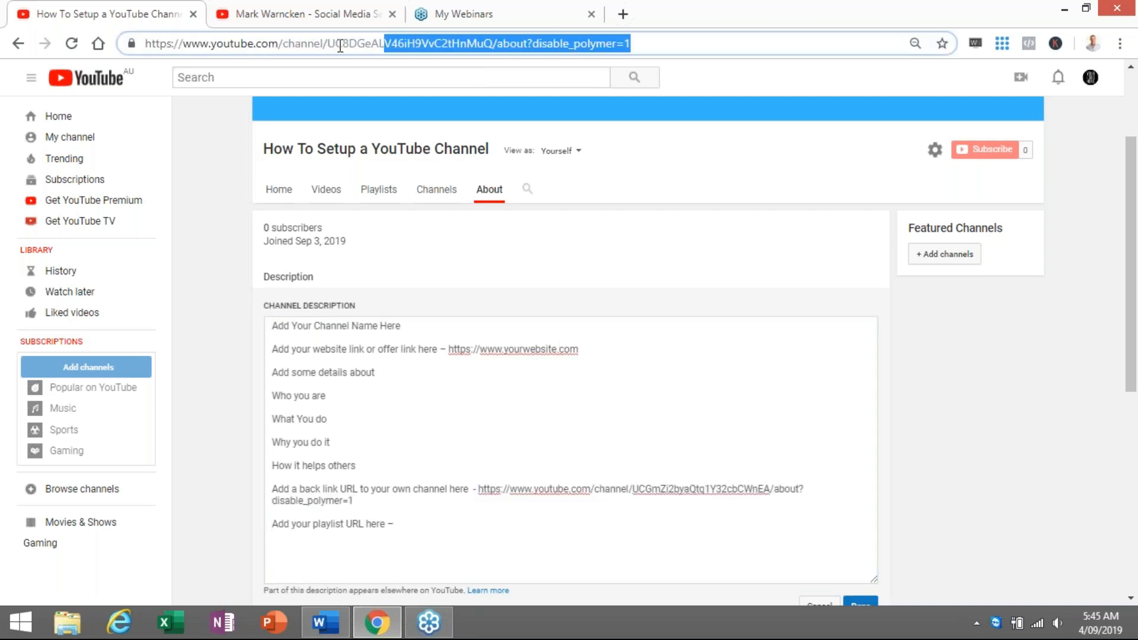
click(683, 488)
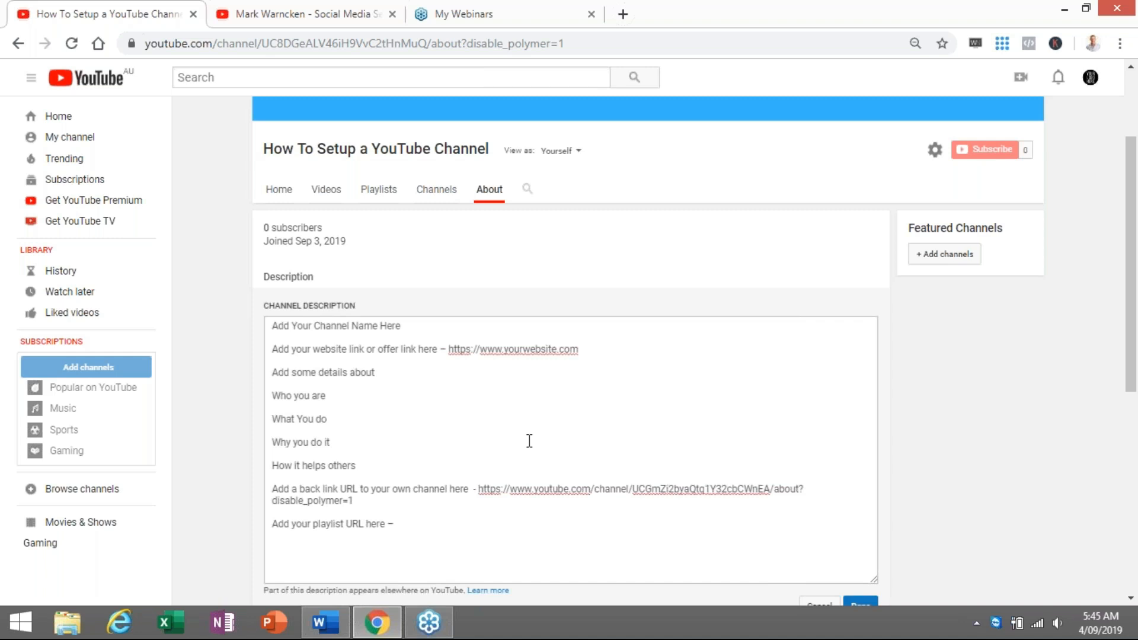
click(442, 527)
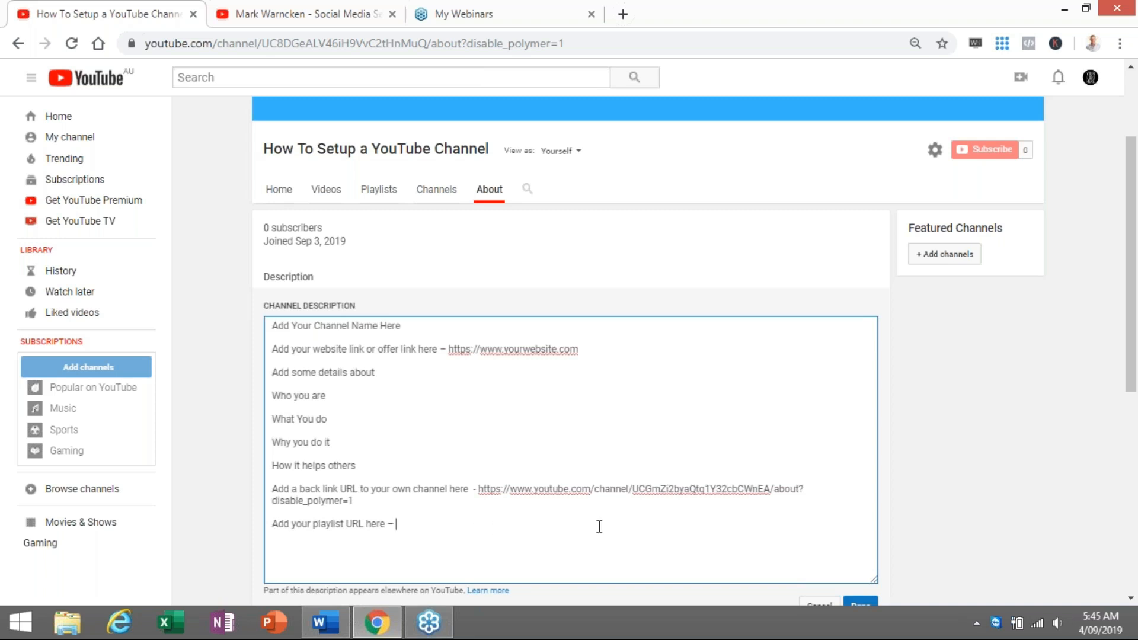
- Check the Subscribe Now and social media links in the Word document, and return to the channel's About page
scroll(598, 525, down, 2)
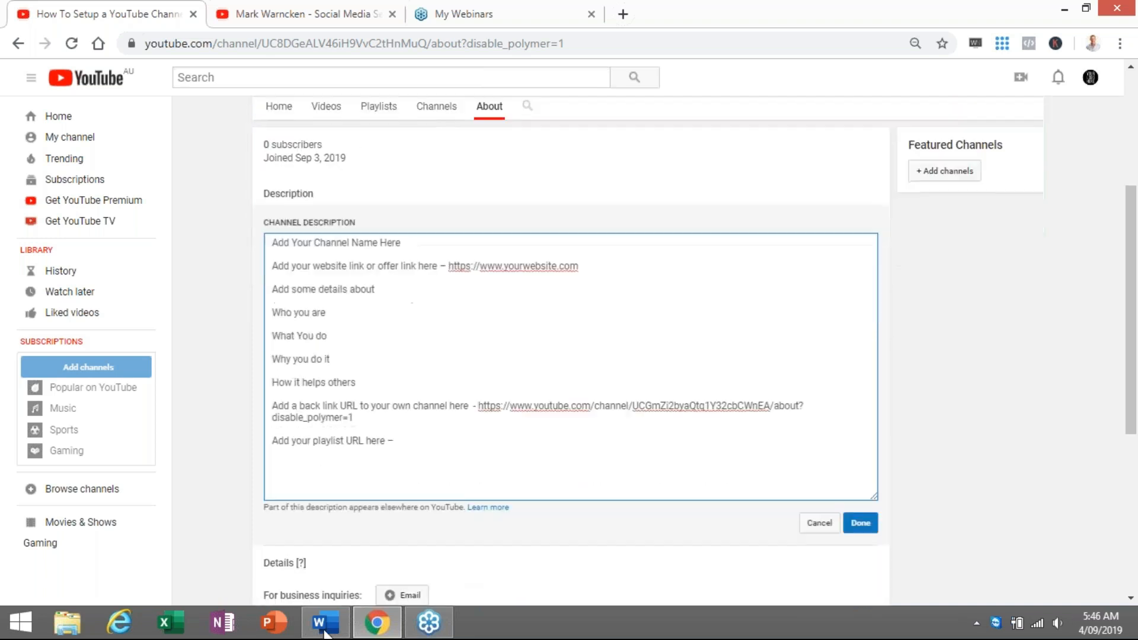
click(325, 622)
scroll(423, 546, down, 1)
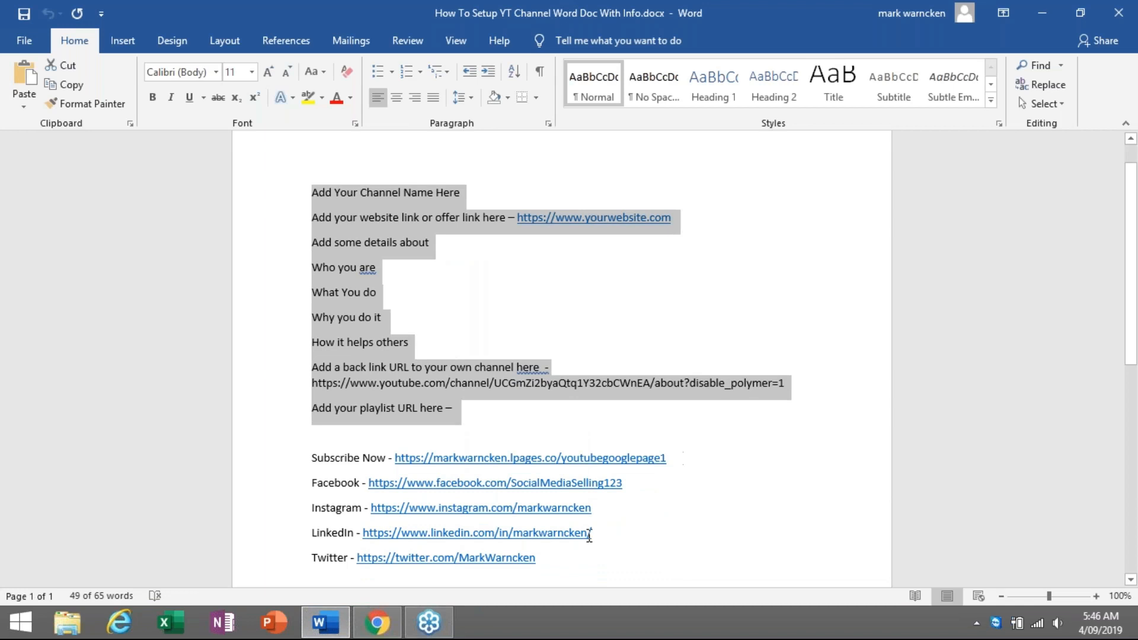
click(377, 622)
- Set the channel's location to Australia and close the business inquiries email field without an address
scroll(363, 572, down, 3)
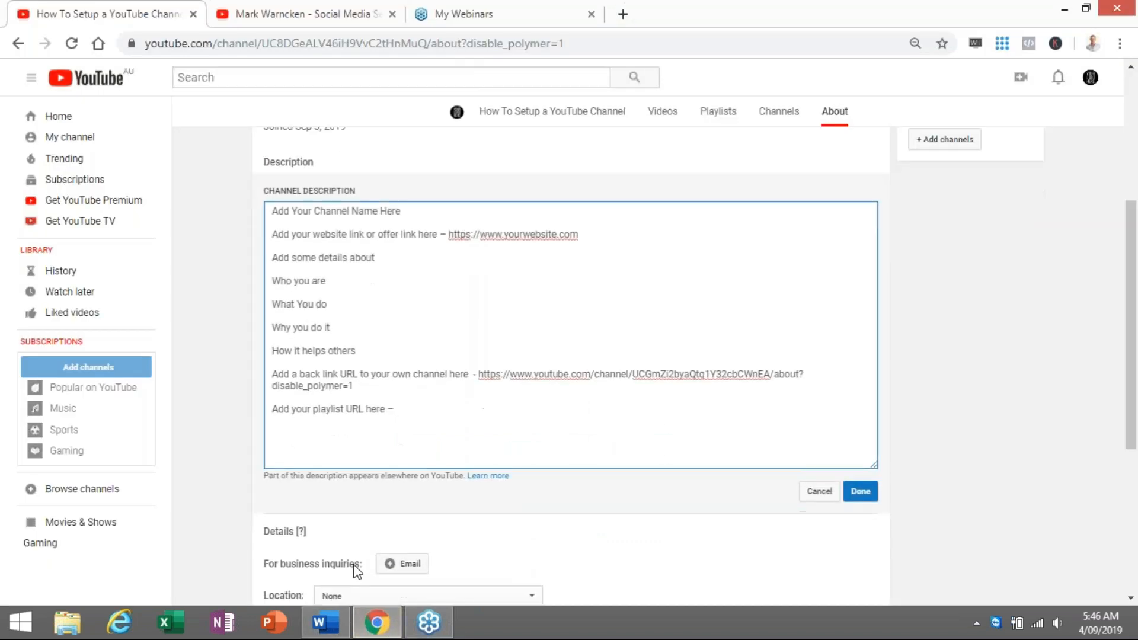
click(409, 430)
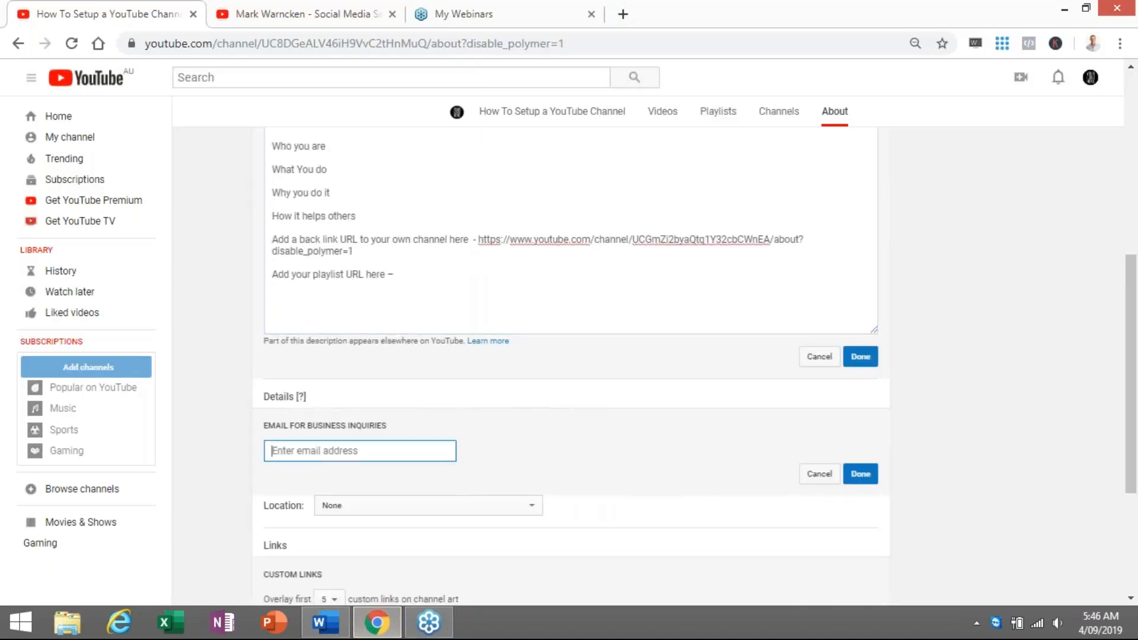
click(535, 513)
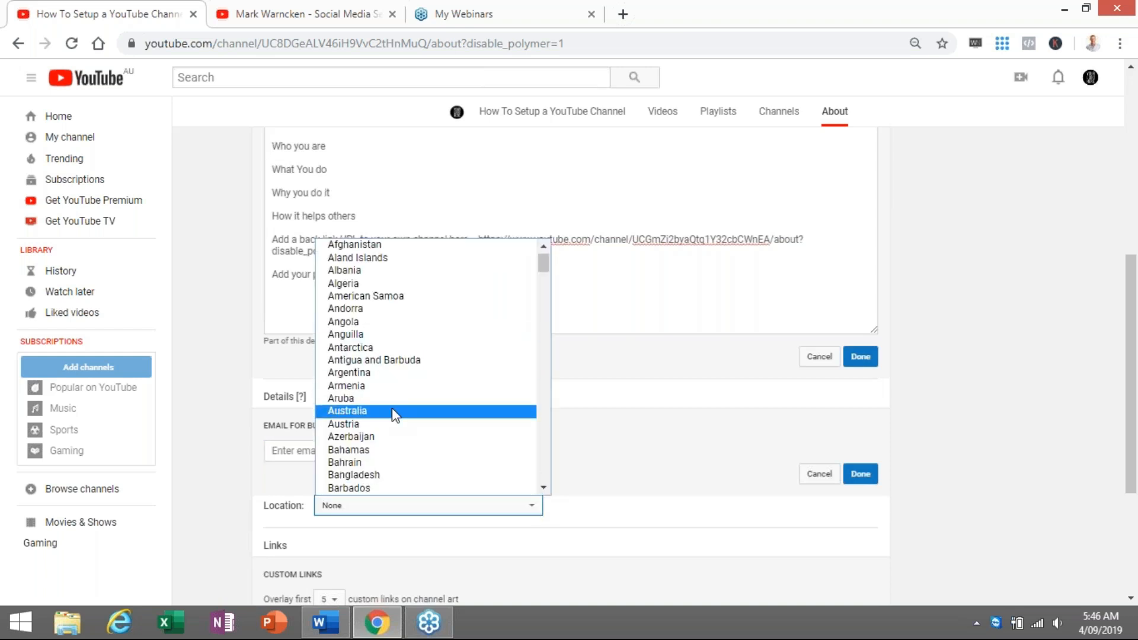
click(393, 410)
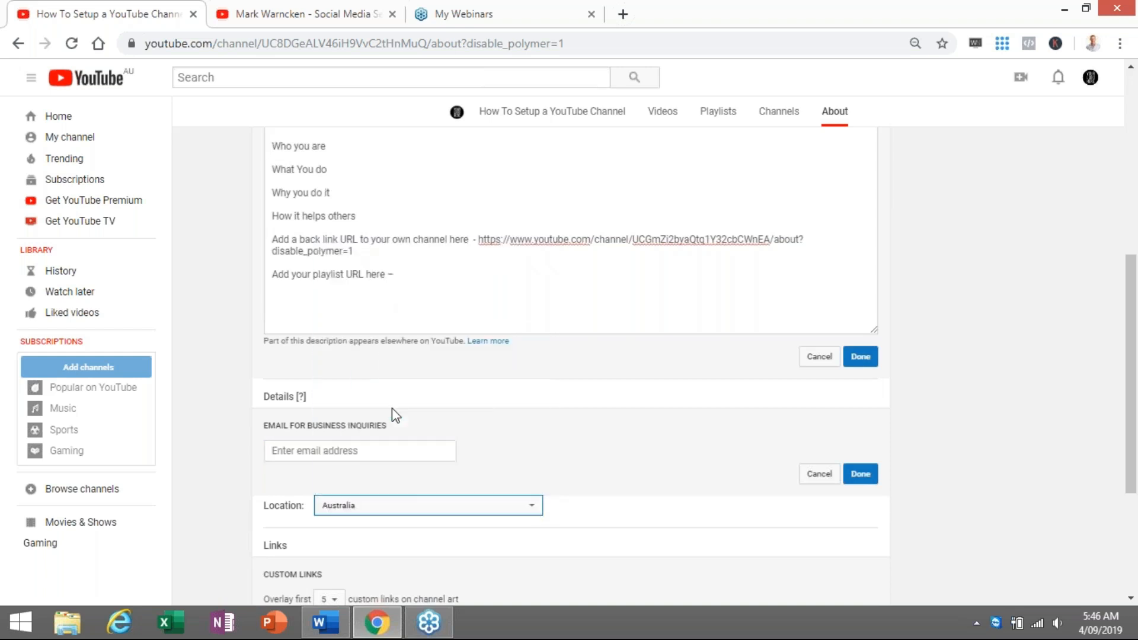
click(859, 482)
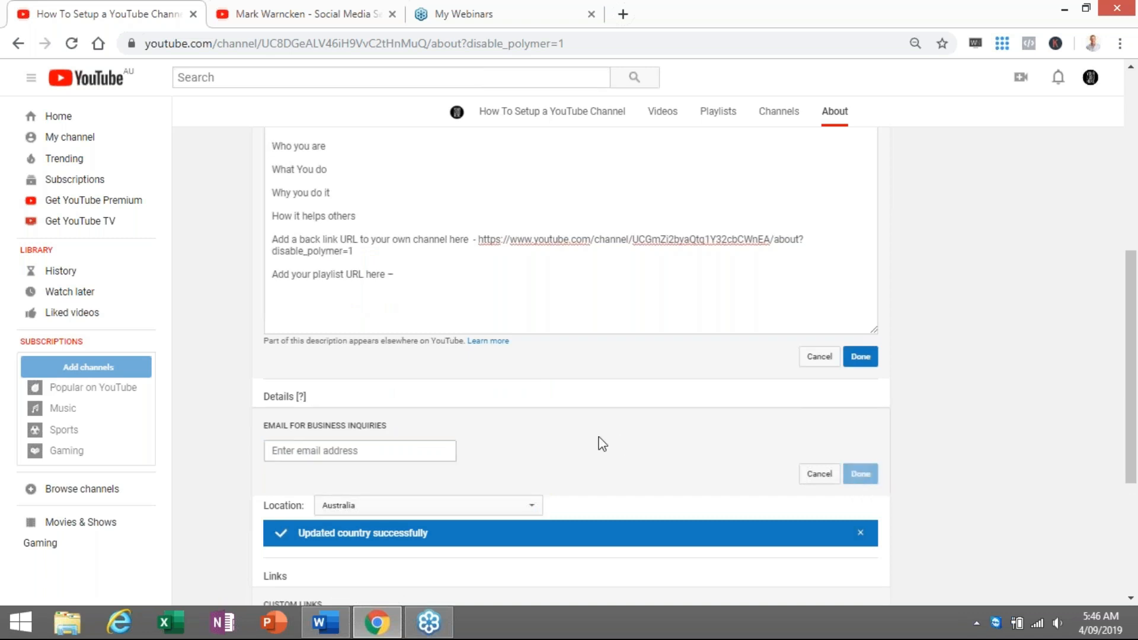
- Add an empty custom link entry in the Links section of the About page
scroll(507, 452, down, 3)
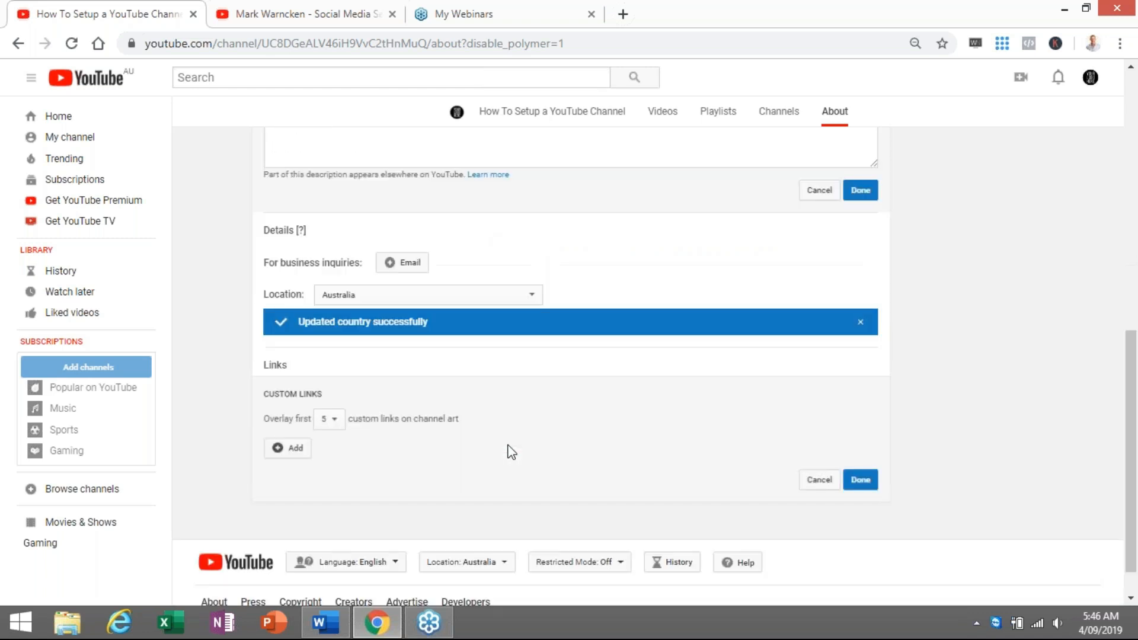
click(295, 449)
click(295, 446)
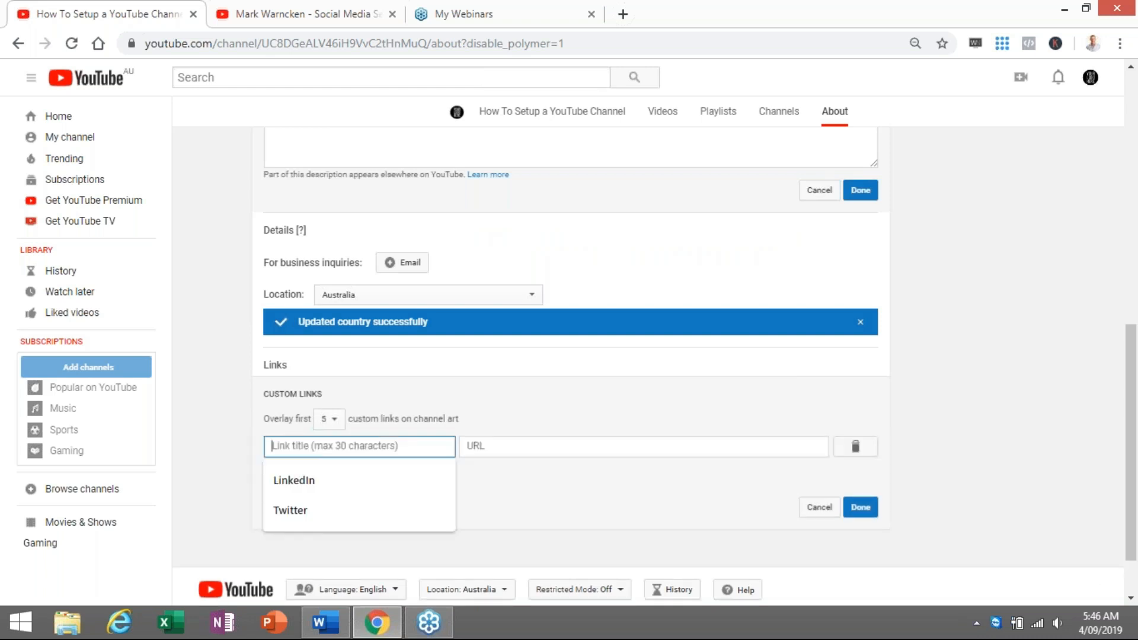
click(483, 452)
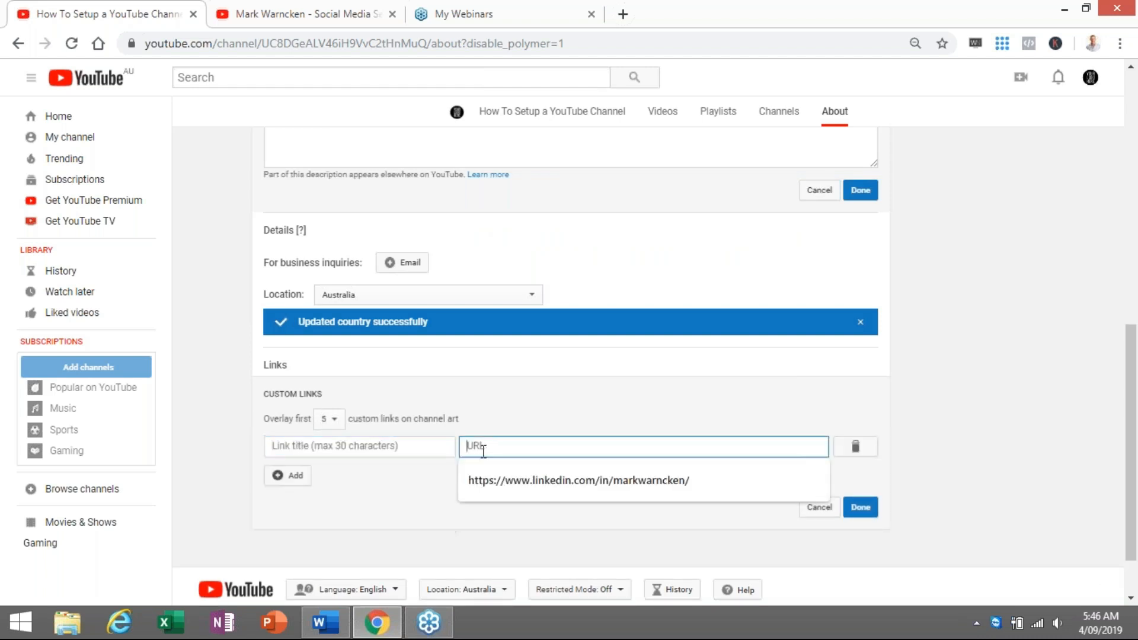
- Copy the Subscribe Now web address from the Word document into the new custom link's URL
click(325, 629)
drag(669, 460, 398, 461)
key(ctrl+c)
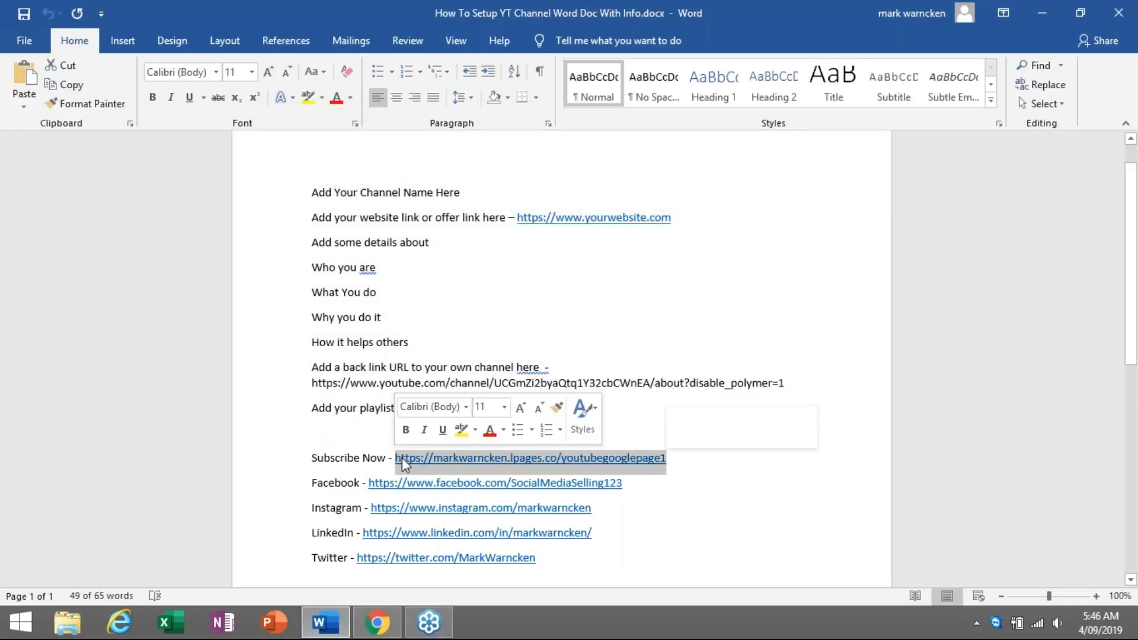
right_click(402, 463)
click(451, 197)
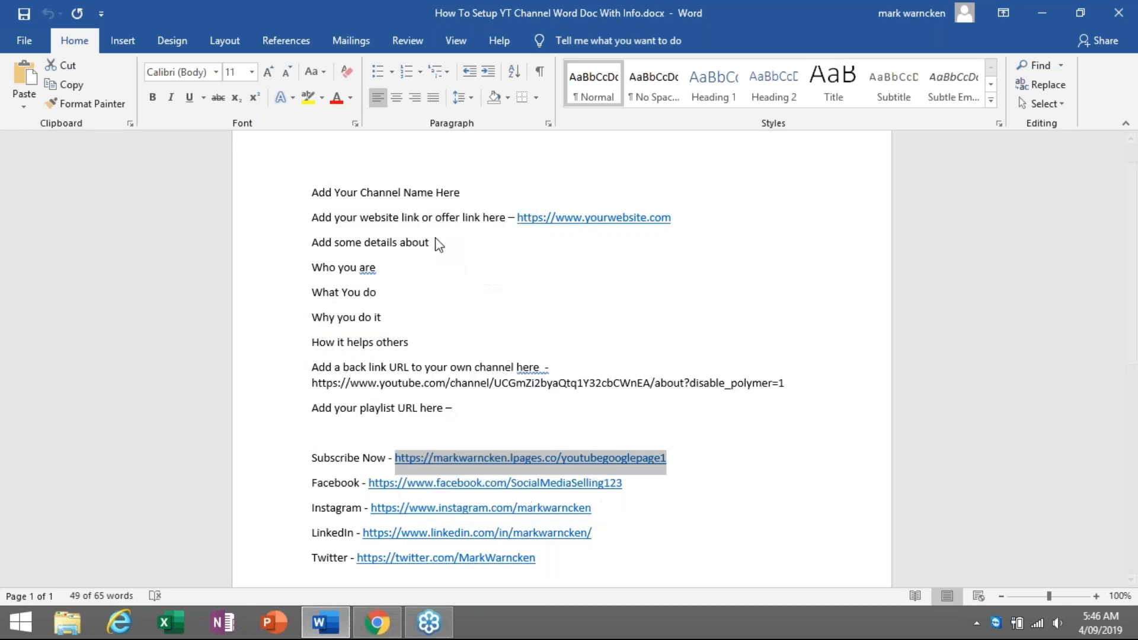
click(377, 623)
click(470, 447)
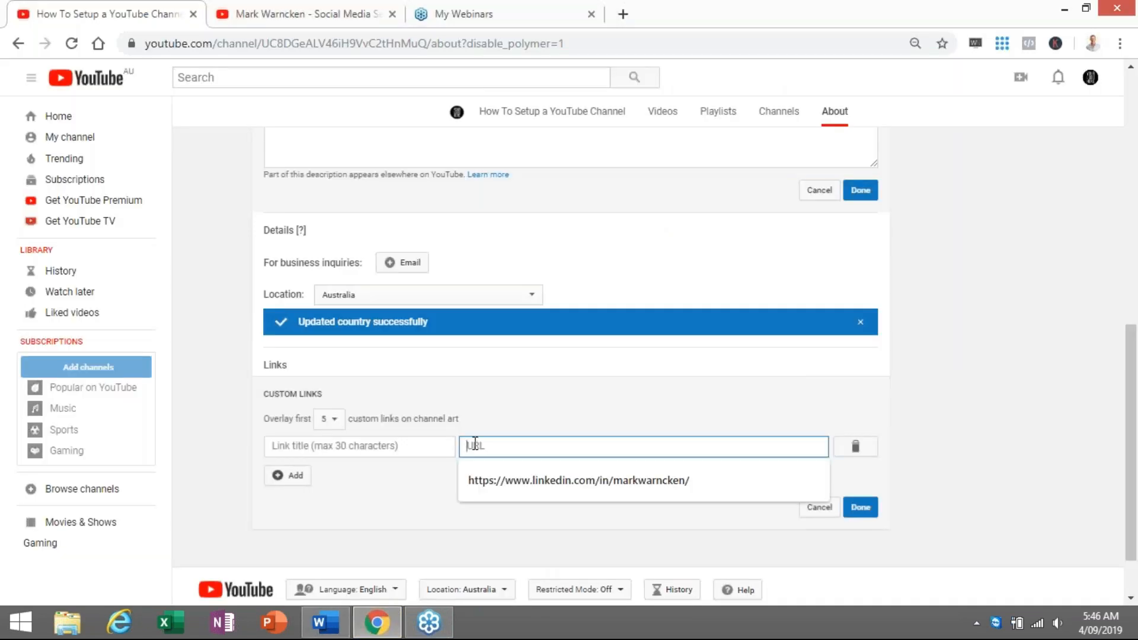
right_click(472, 447)
click(513, 312)
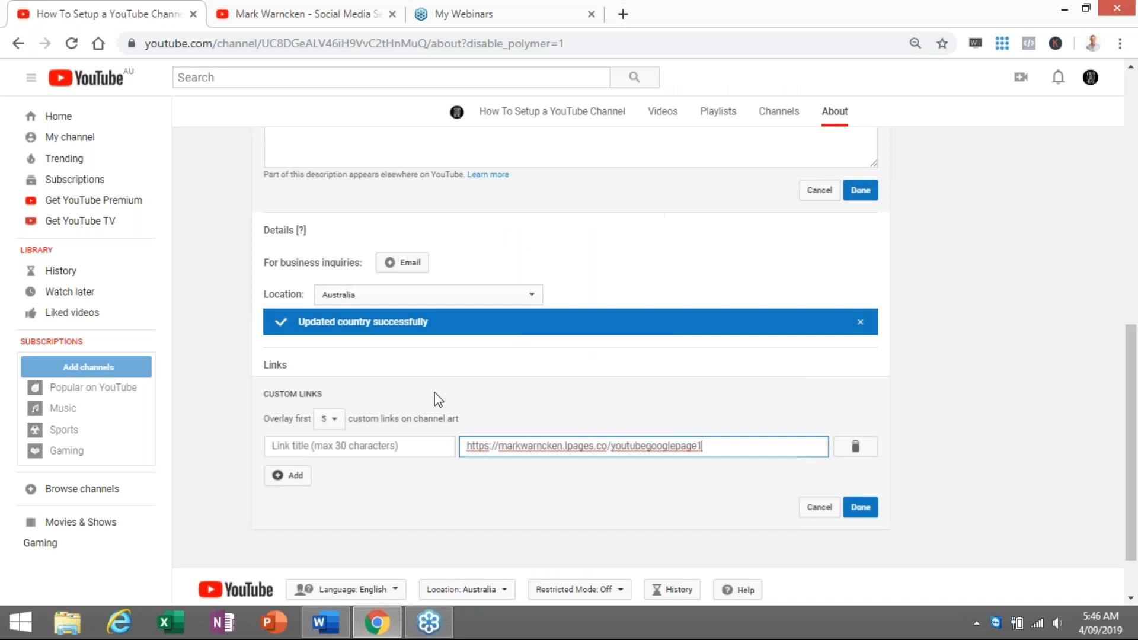
- Title the custom link "Subscribe Now" and save the custom links
click(392, 443)
text(Sub)
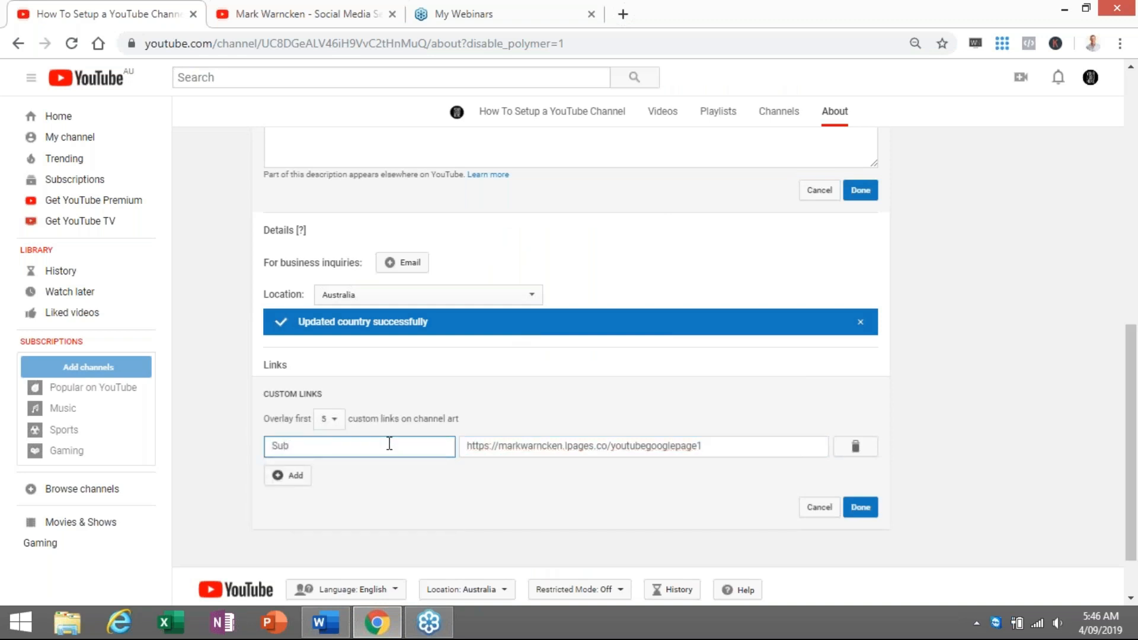
text(scribe Now)
click(860, 511)
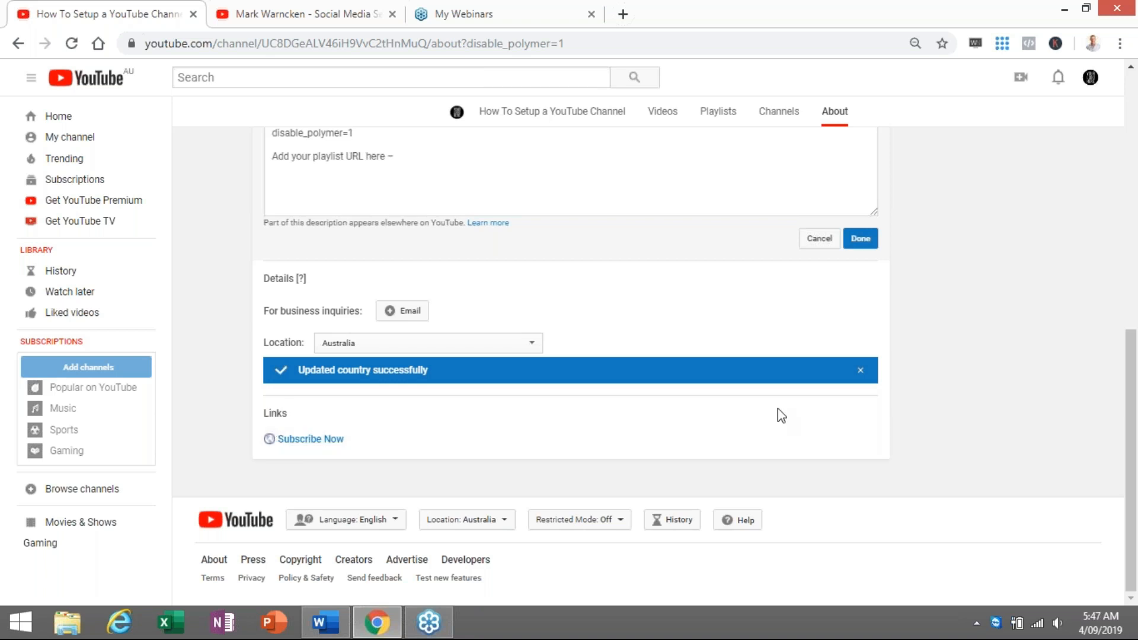
- Reopen the channel's custom links for editing and add an empty entry below Subscribe Now
click(878, 442)
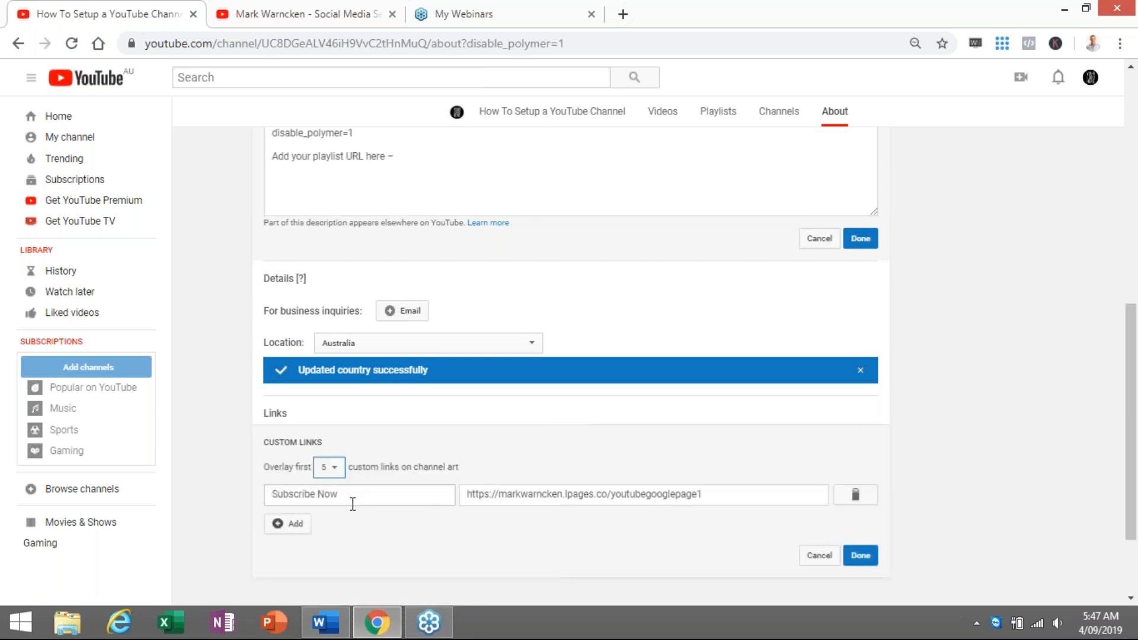
scroll(353, 504, down, 2)
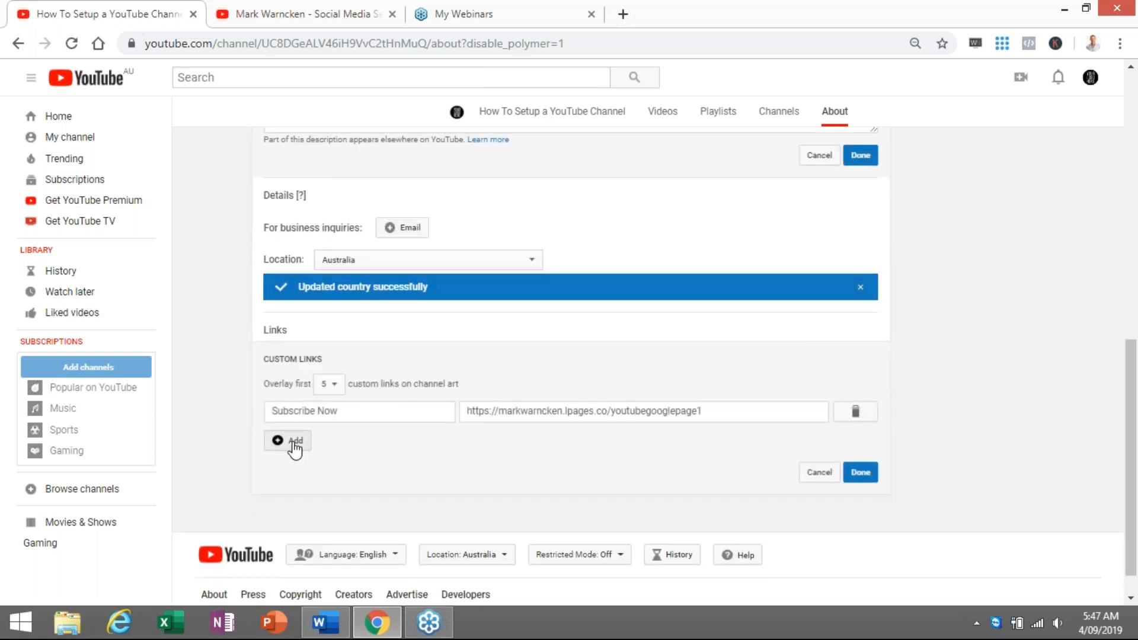
click(295, 442)
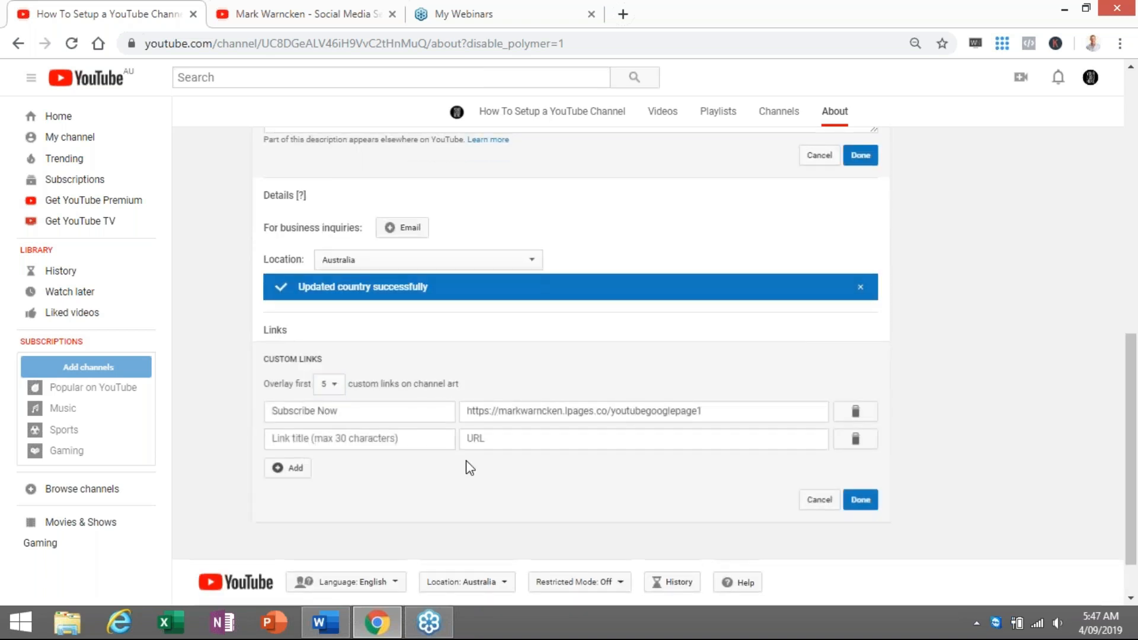
click(325, 623)
drag(630, 486, 368, 485)
key(ctrl+c)
right_click(378, 482)
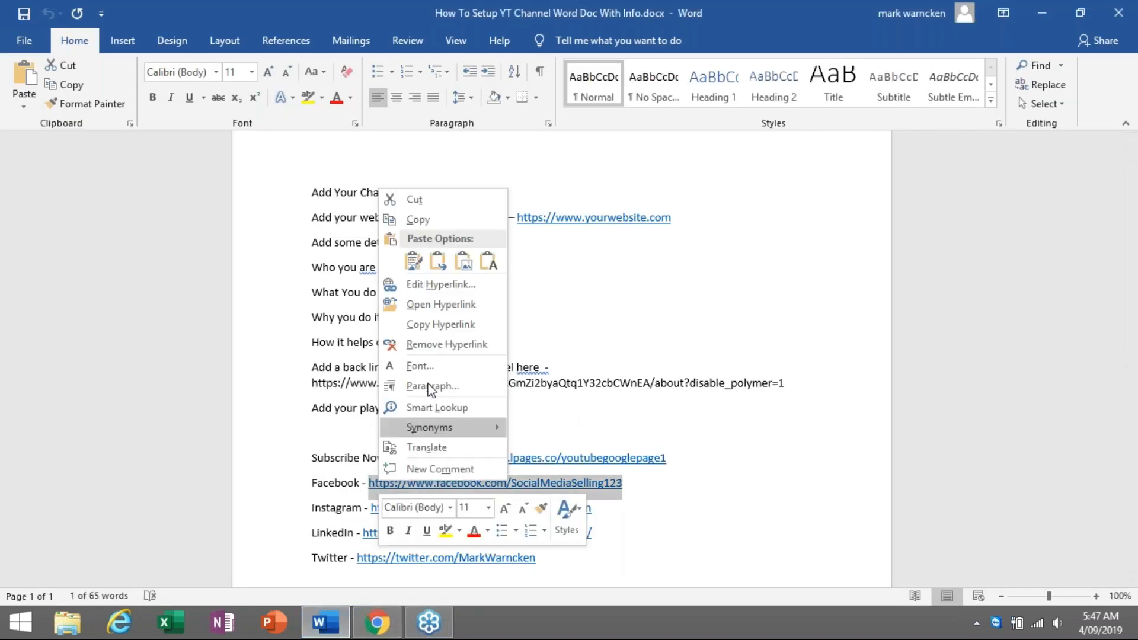
click(457, 222)
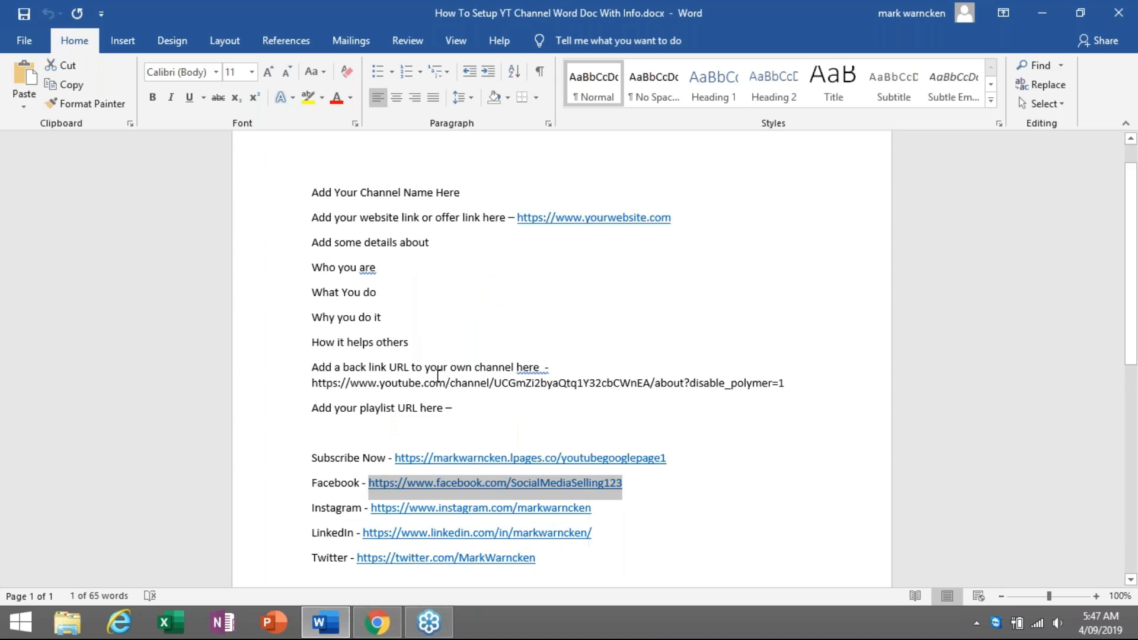
click(377, 622)
click(502, 438)
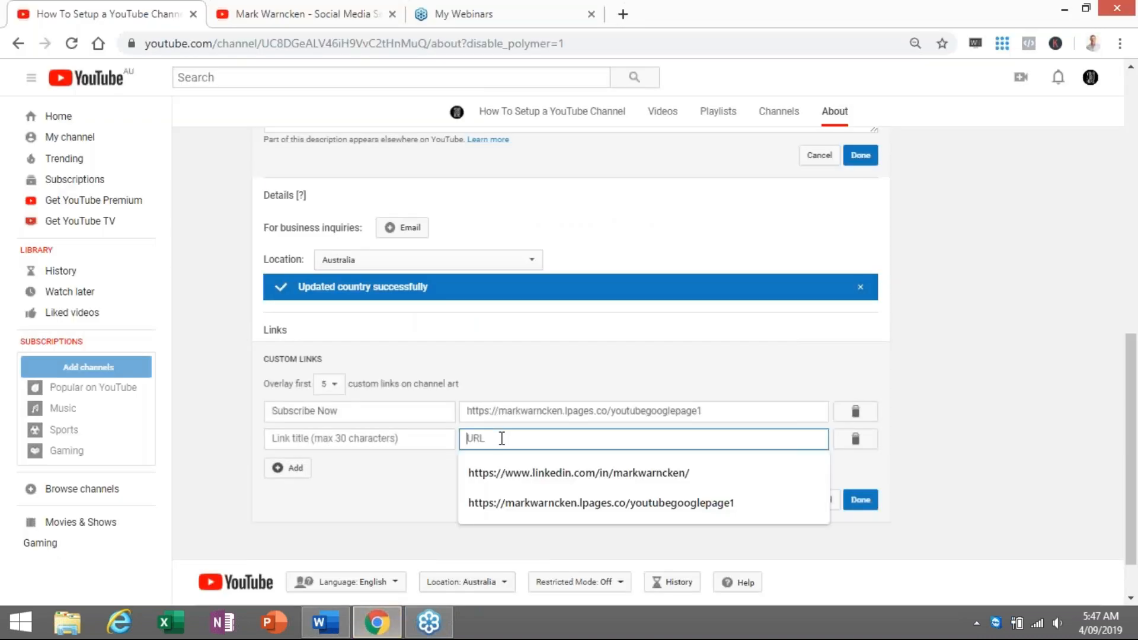
right_click(501, 439)
click(533, 306)
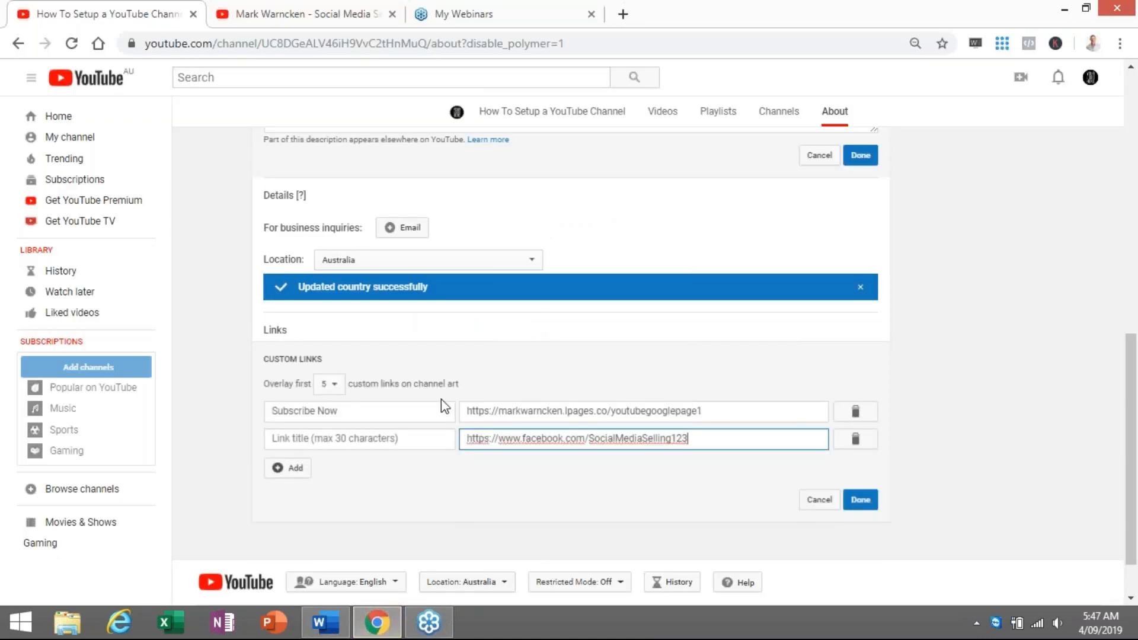
- Title the second custom link "Facebook", correcting the misspelling, and save the custom links
click(395, 440)
text(Fcaebook)
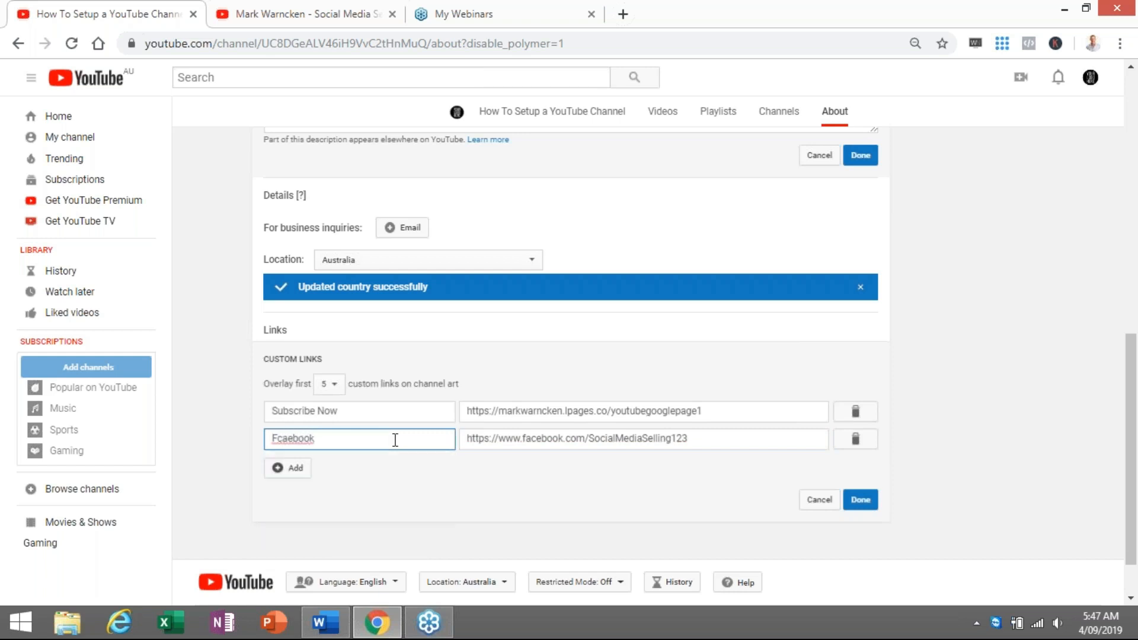
right_click(306, 438)
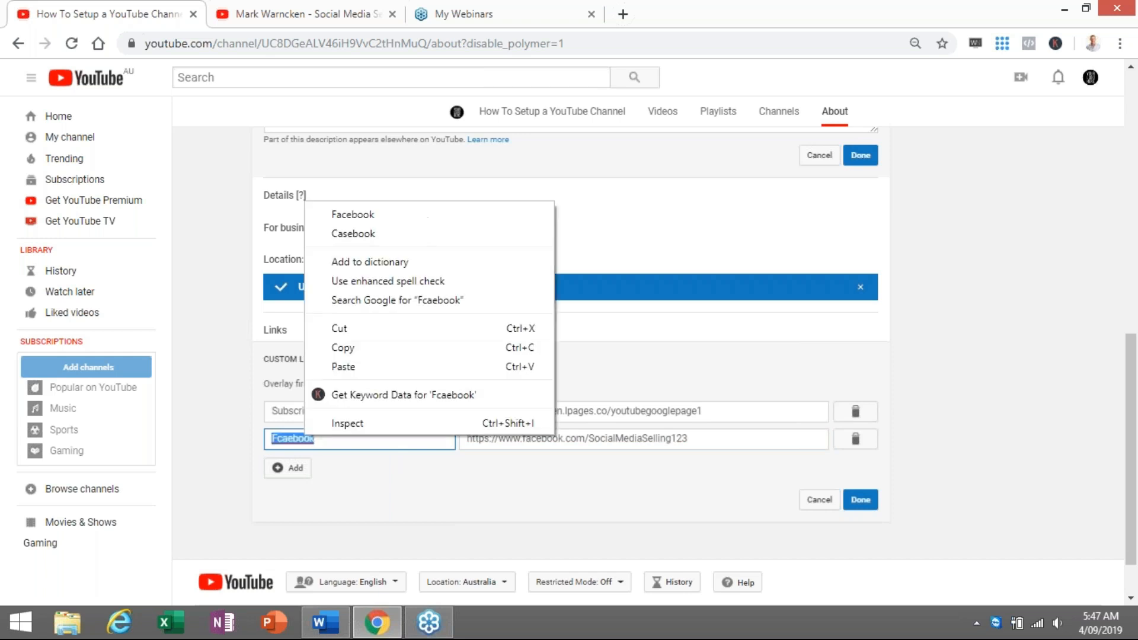
click(383, 215)
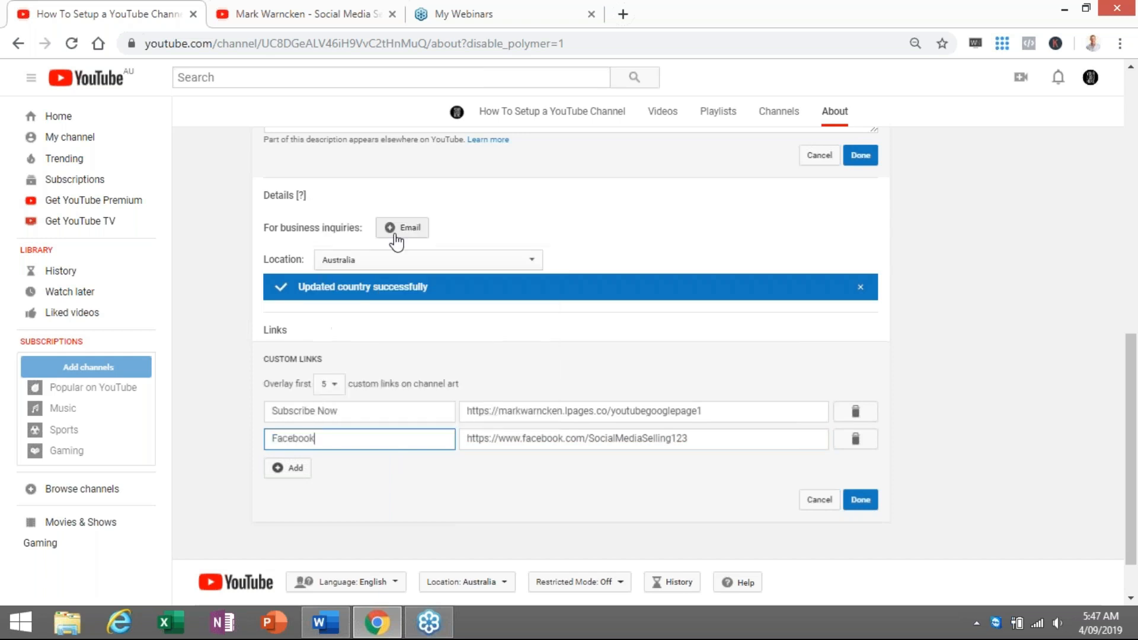
click(860, 500)
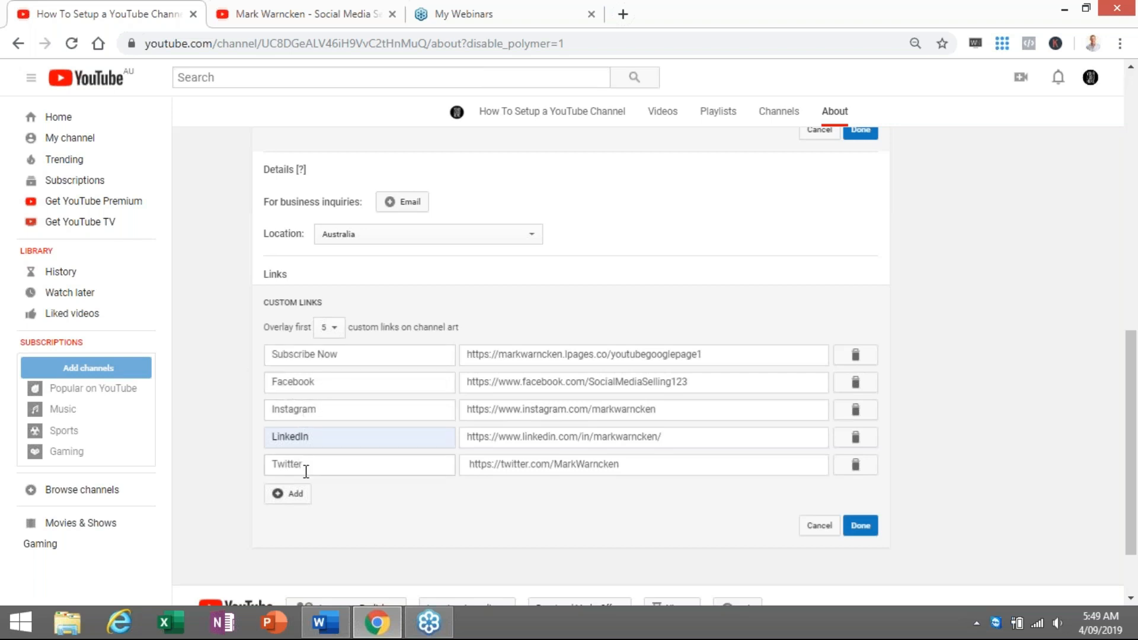
- Review the About page entries, then save the five custom links and the channel description
scroll(544, 416, up, 4)
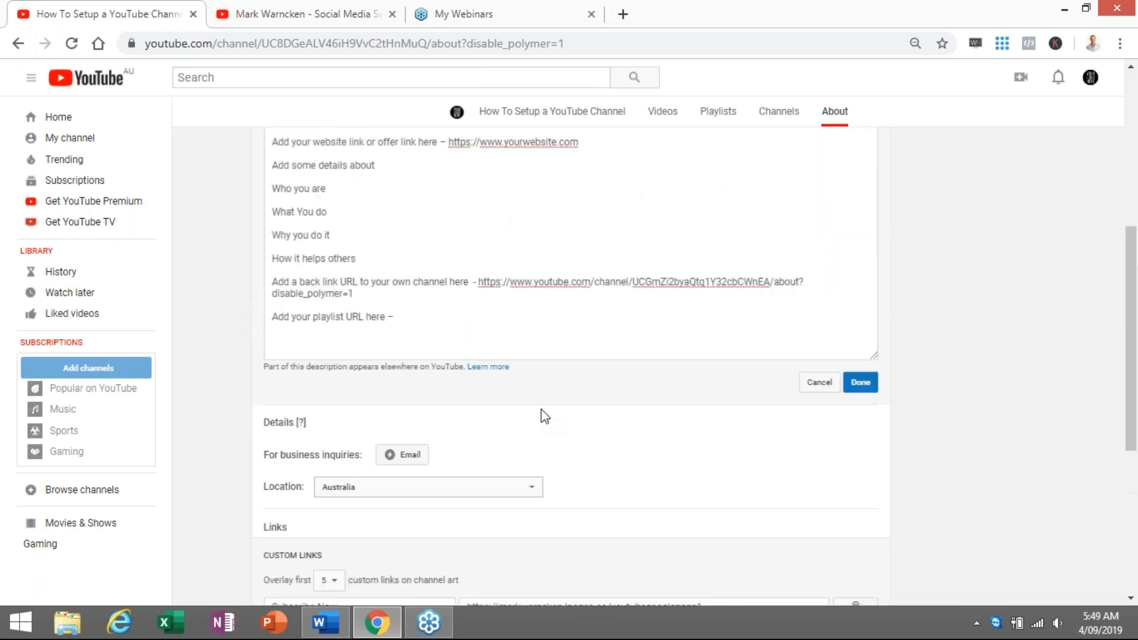
scroll(462, 296, up, 4)
scroll(462, 297, down, 1)
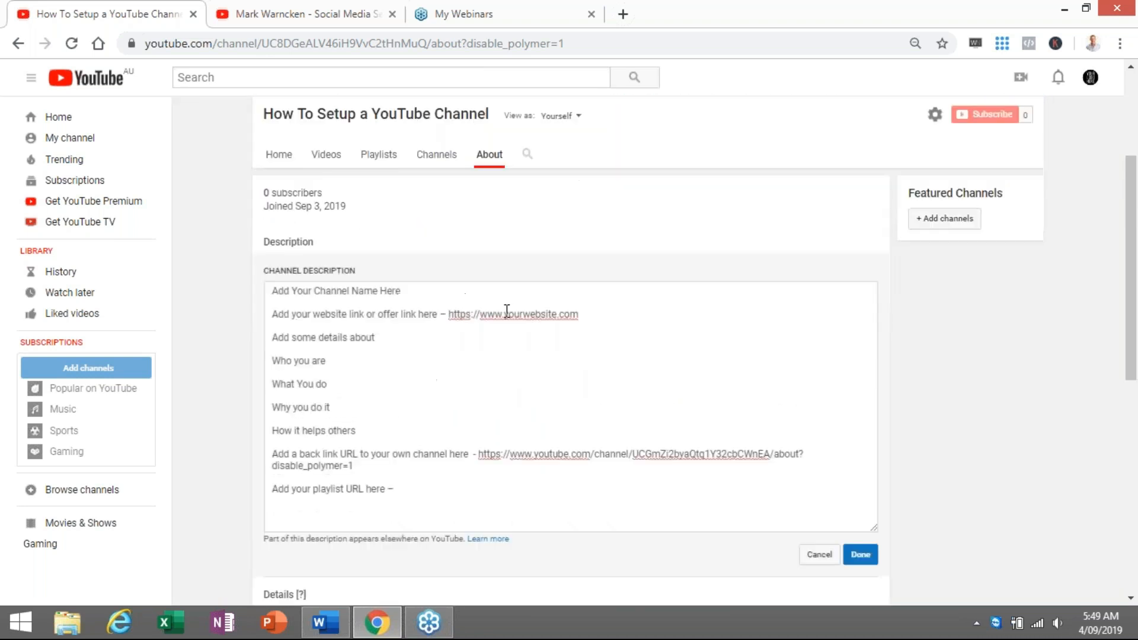
scroll(510, 313, down, 8)
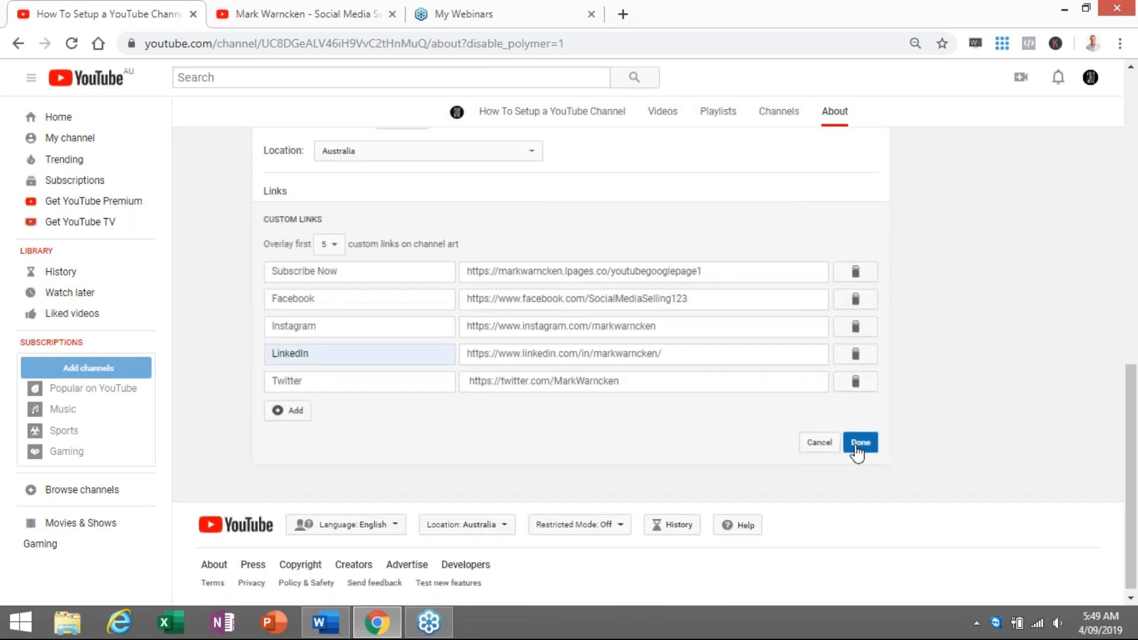
click(860, 443)
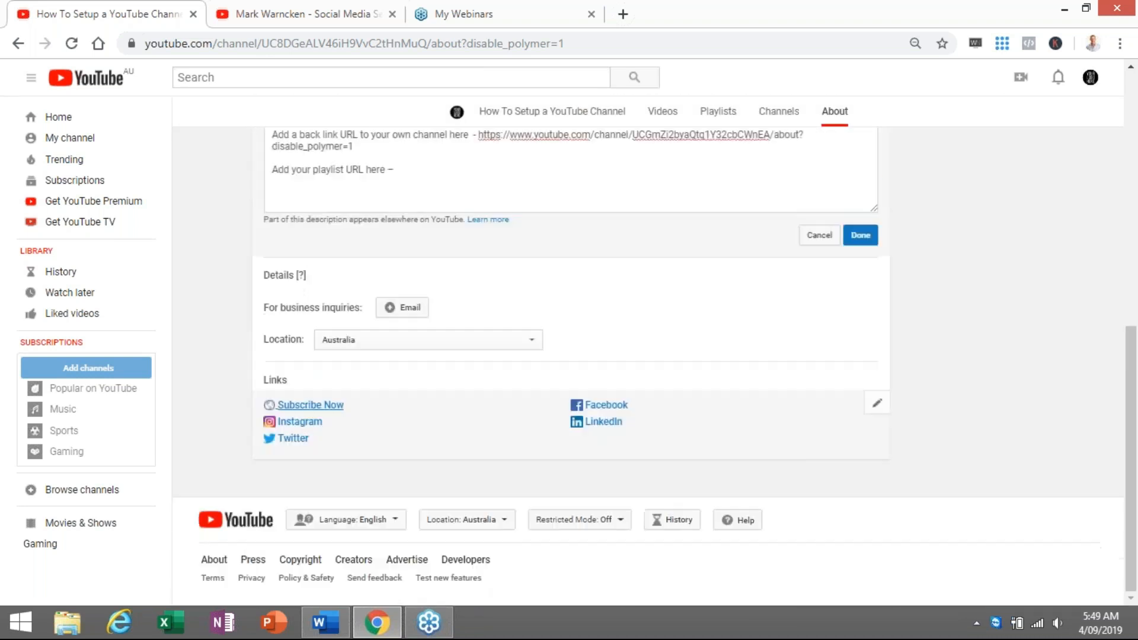
click(863, 236)
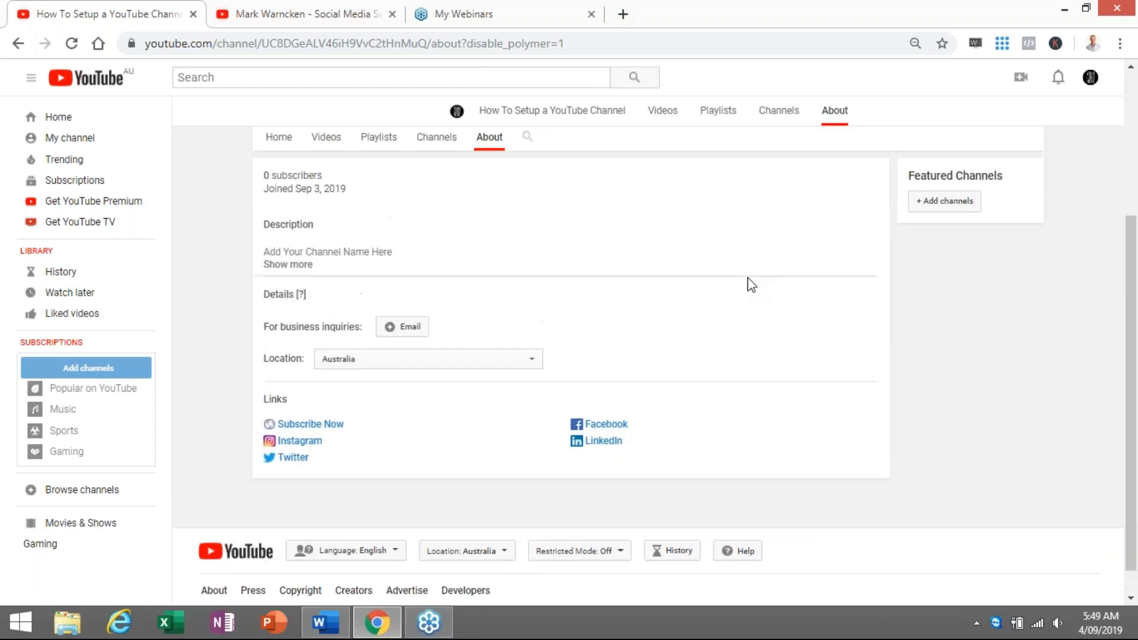
- Check the link overlay on the channel art and open the channel's Home page
scroll(752, 285, up, 4)
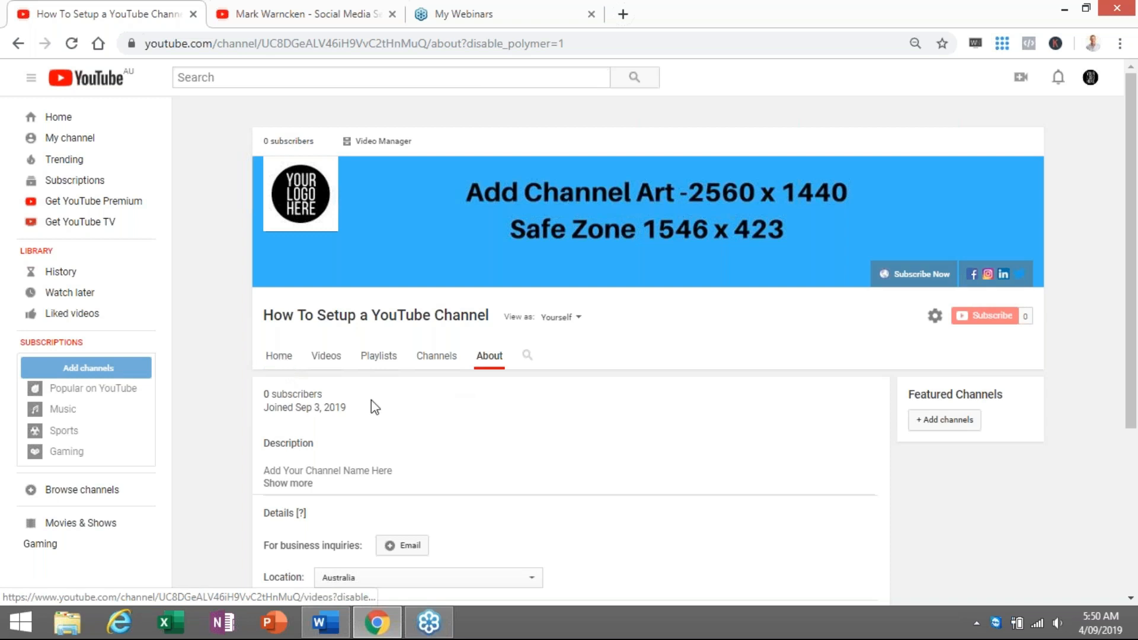
scroll(376, 404, down, 3)
click(279, 196)
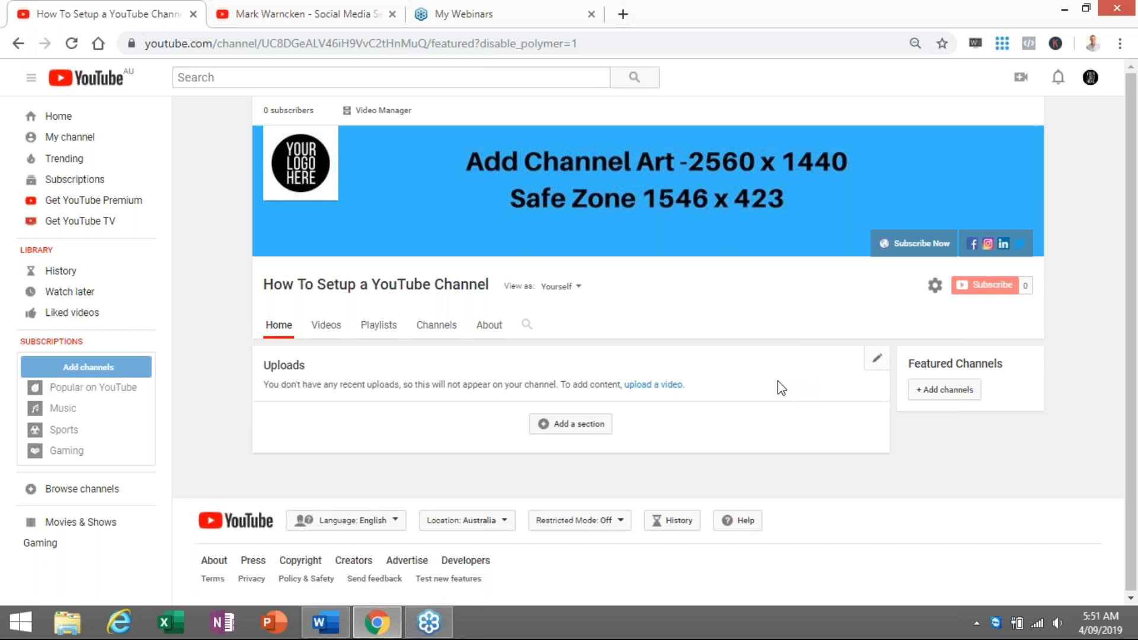
- Switch to the Social Media Selling 123 channel and examine its trailer, uploads and playlist sections as a layout example
click(349, 17)
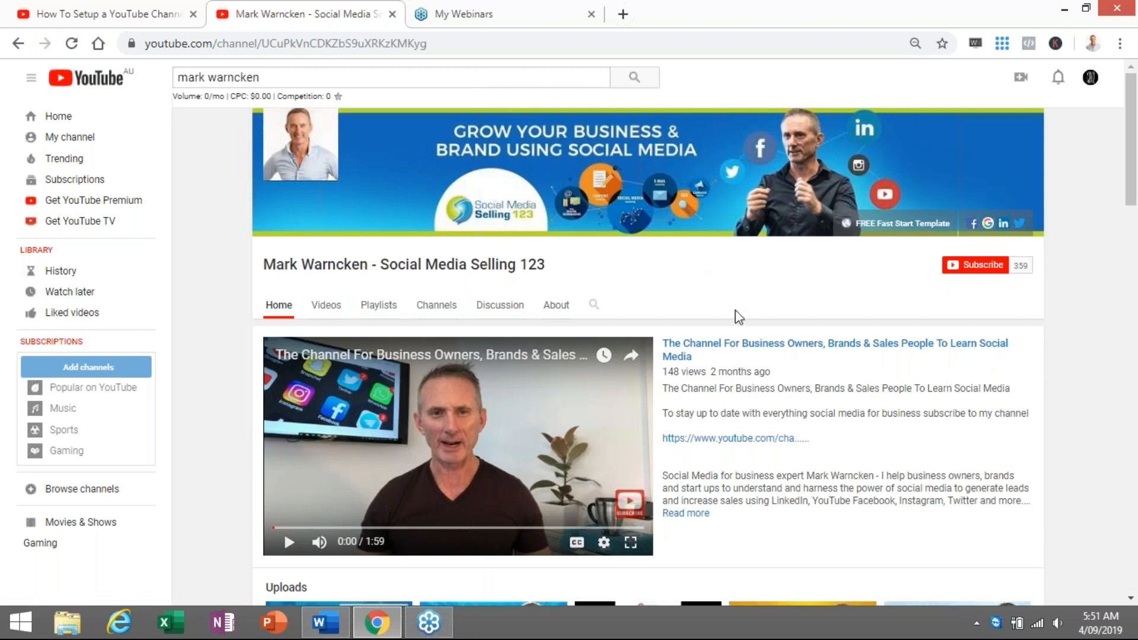
scroll(719, 279, down, 3)
scroll(719, 279, down, 3)
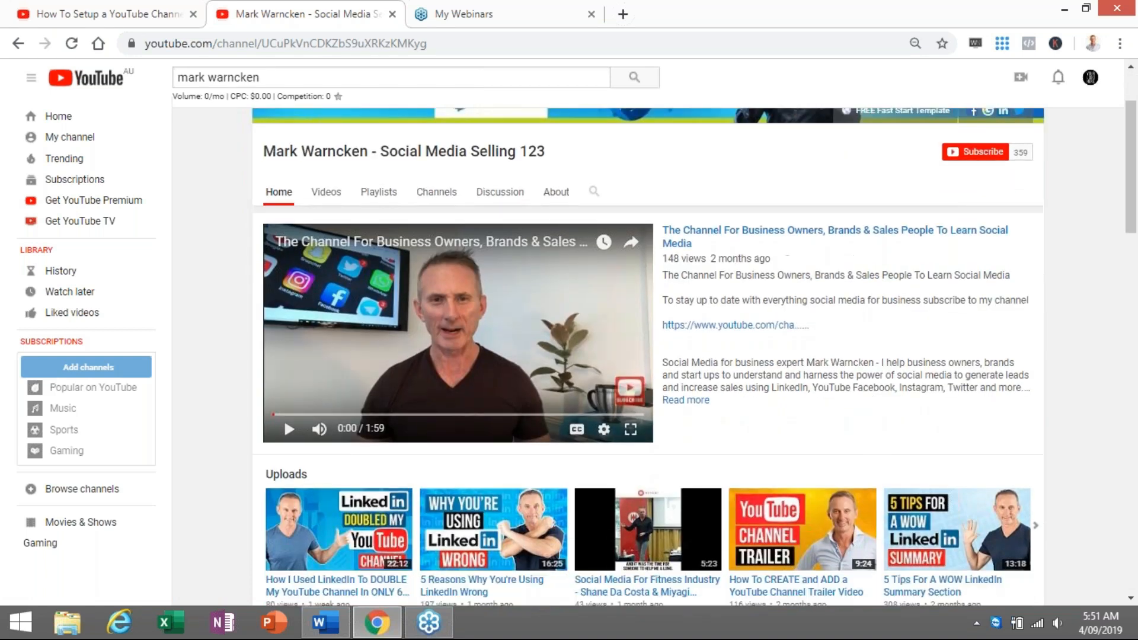
scroll(720, 278, down, 5)
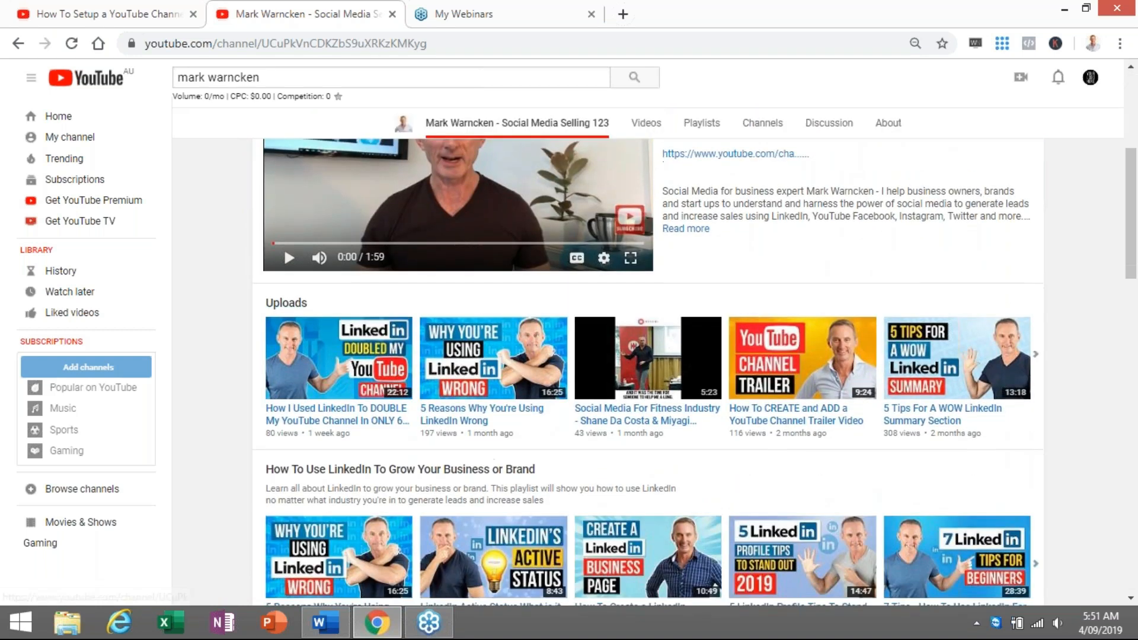
scroll(722, 280, down, 4)
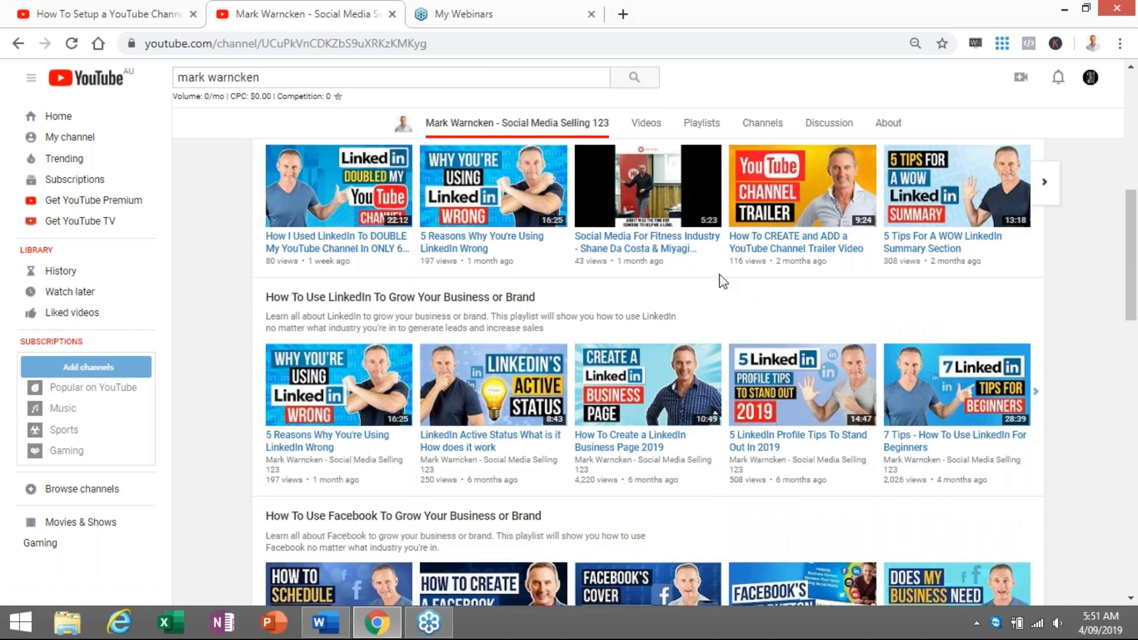
scroll(723, 283, up, 12)
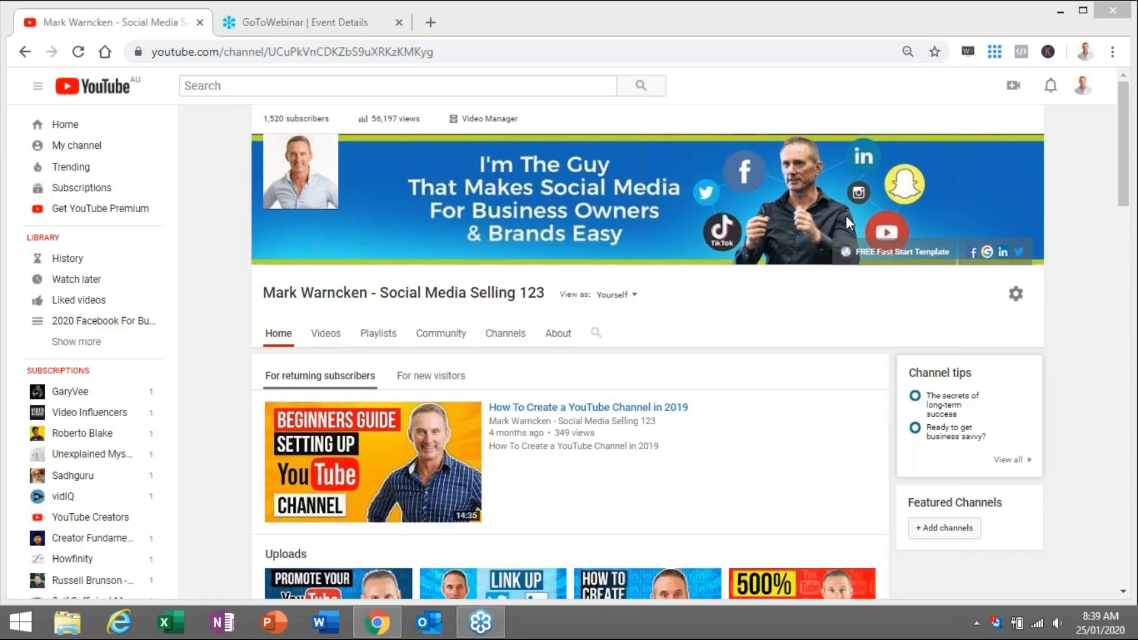
- Upload the file "FINAL How To Setup a LinkedIn Company Page.mp4" as a new video on the channel
click(1014, 90)
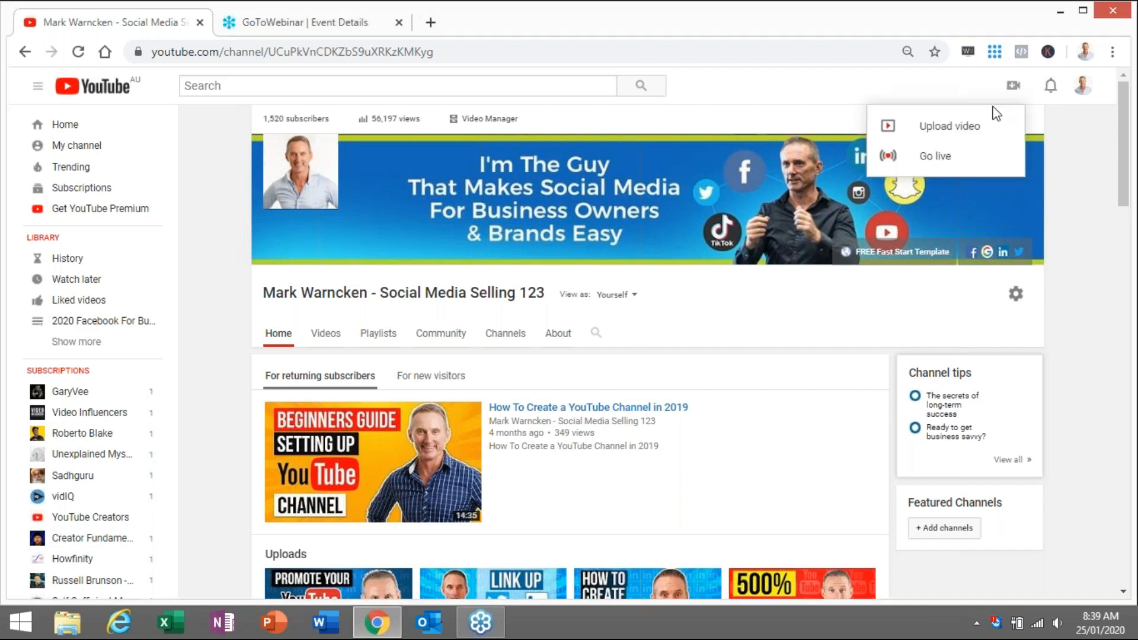
click(957, 133)
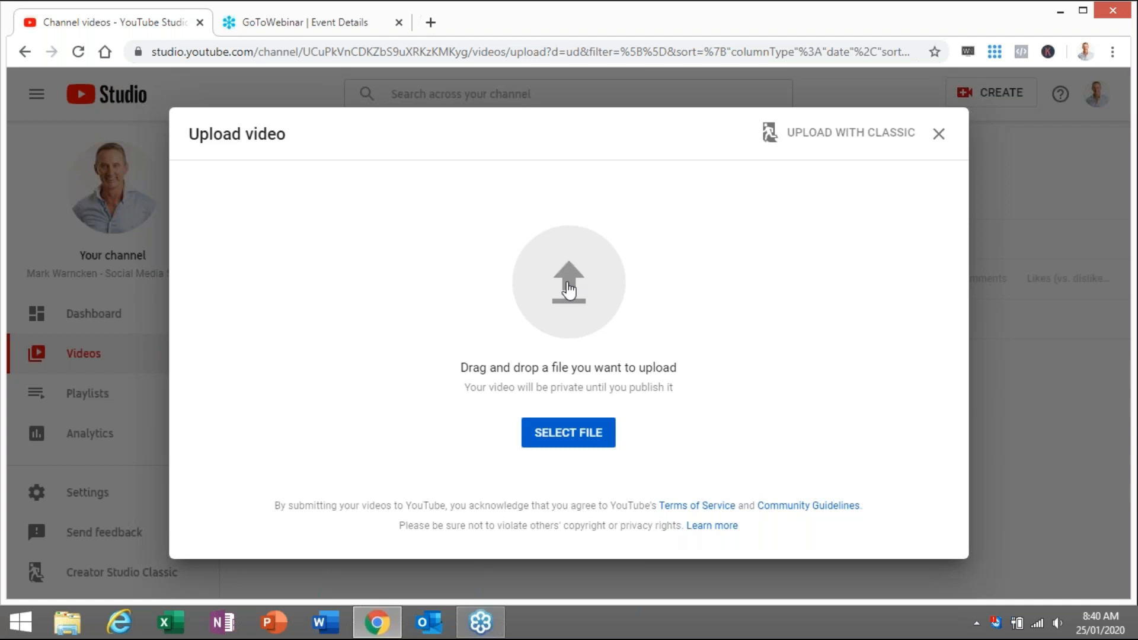
click(568, 290)
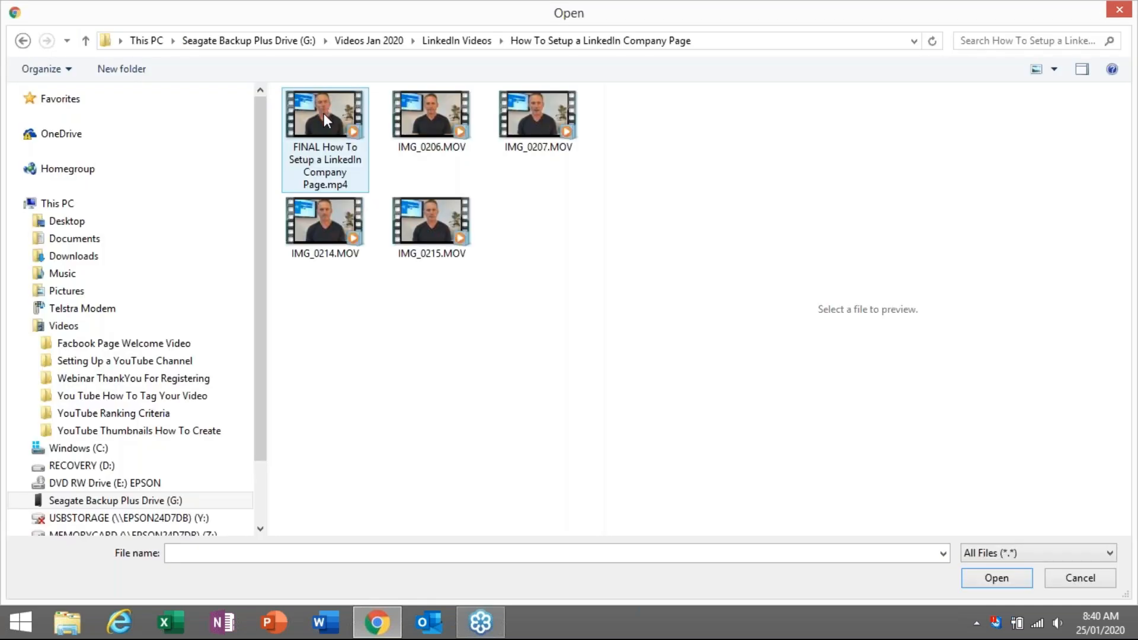
click(323, 113)
click(984, 578)
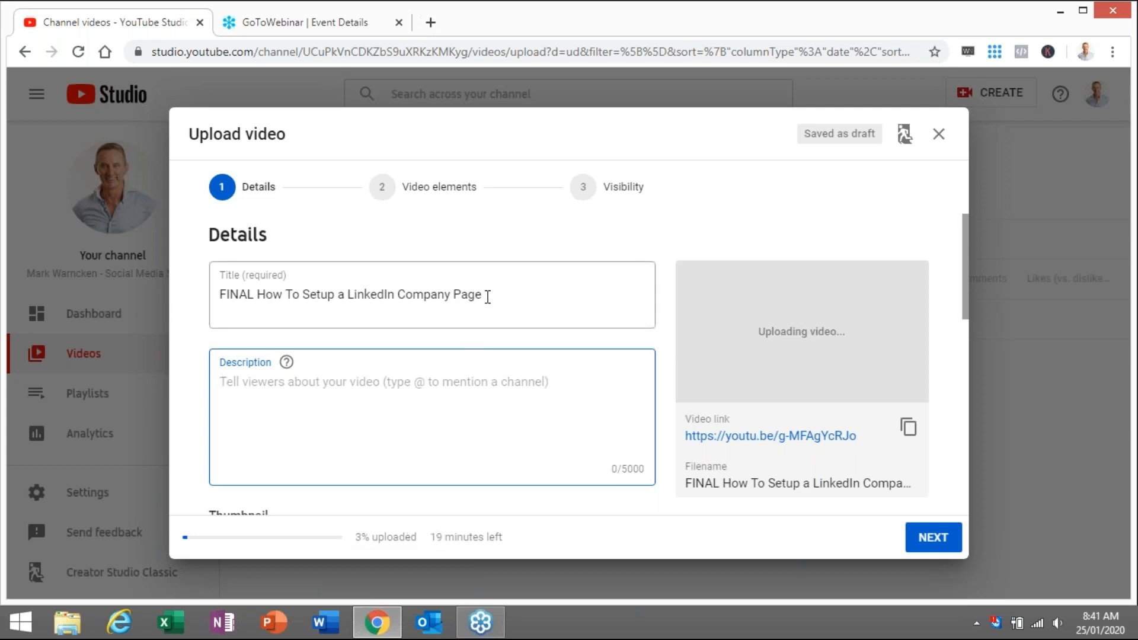
- Copy "How To Setup a LinkedIn Company Page" from the video's title into its description
drag(487, 296, 260, 296)
key(ctrl+c)
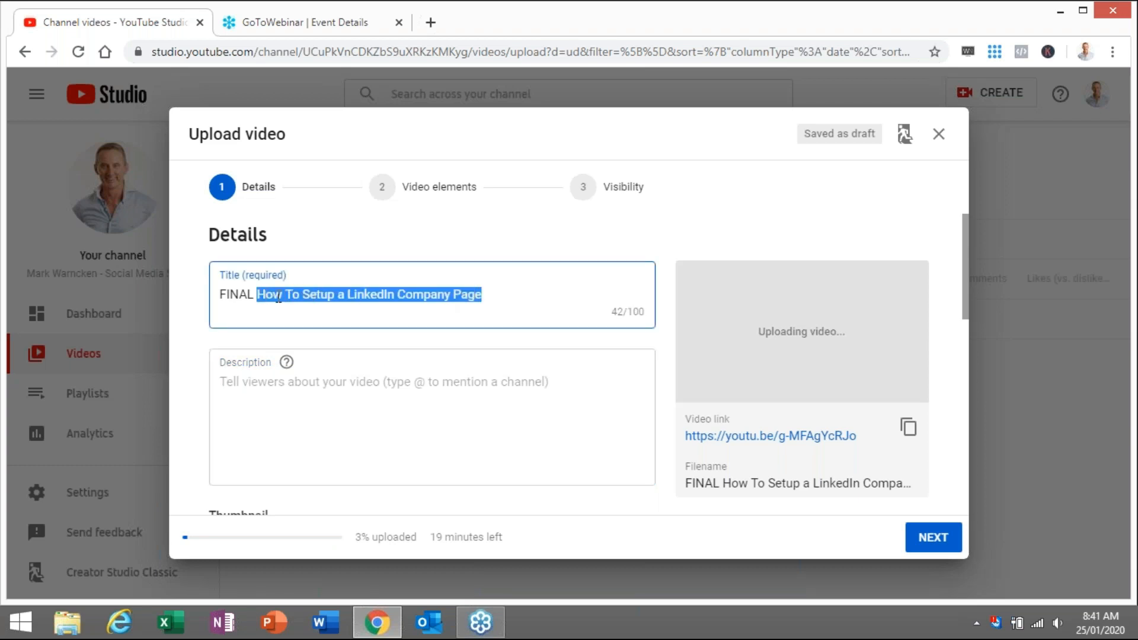
right_click(278, 295)
click(320, 325)
click(287, 386)
right_click(286, 384)
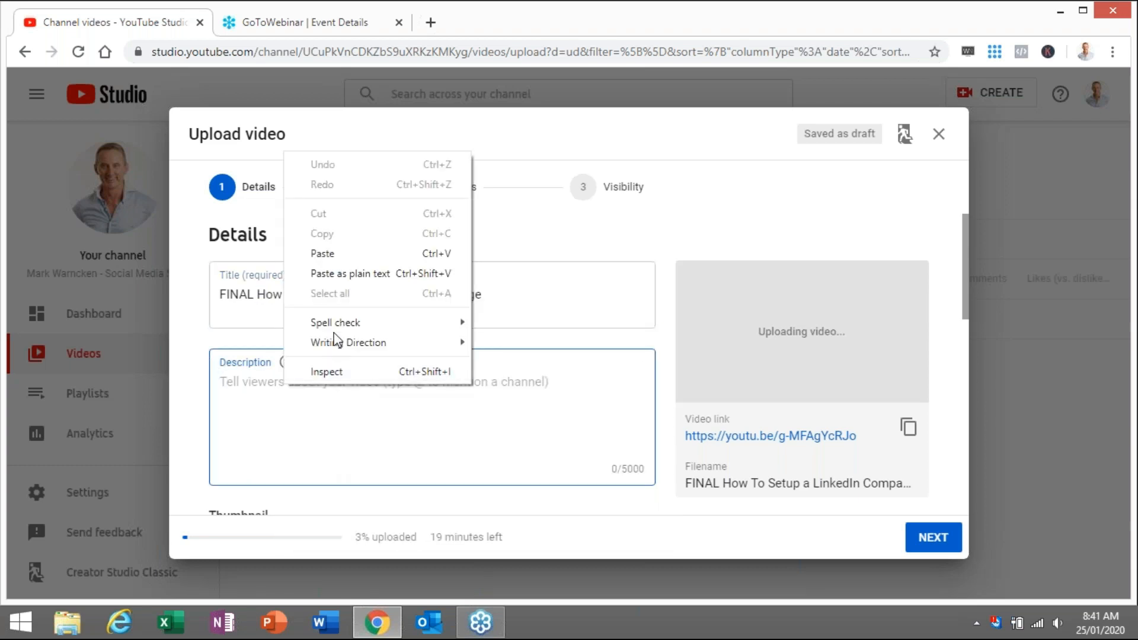
click(368, 254)
- Look over the thumbnail, playlist and audience settings of the upload and expand its additional options
scroll(452, 294, down, 3)
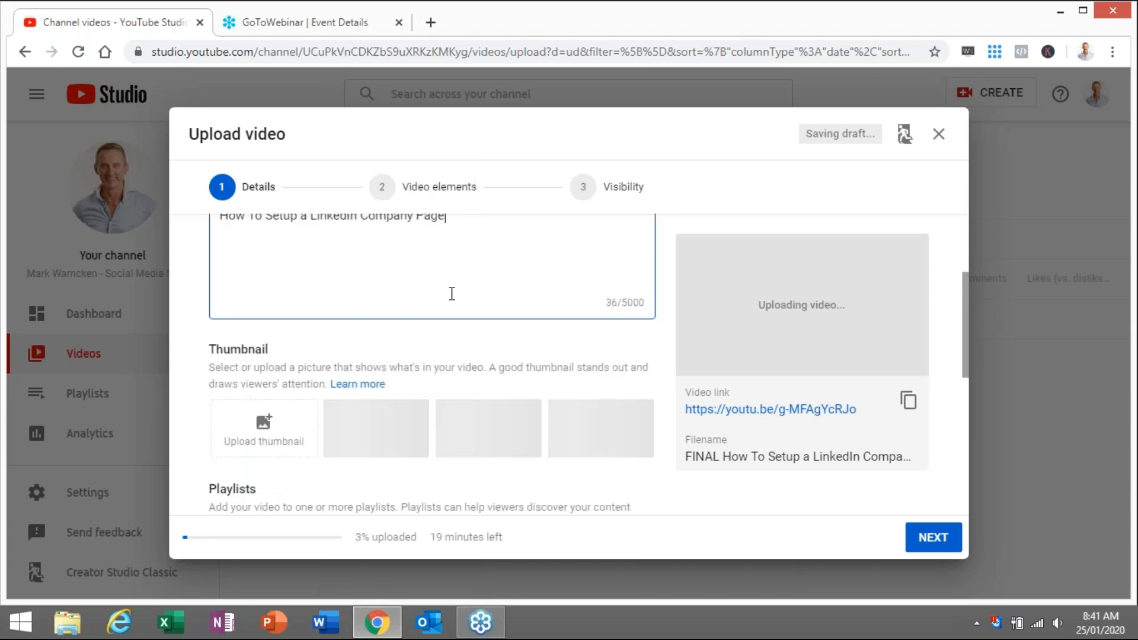
scroll(452, 294, up, 3)
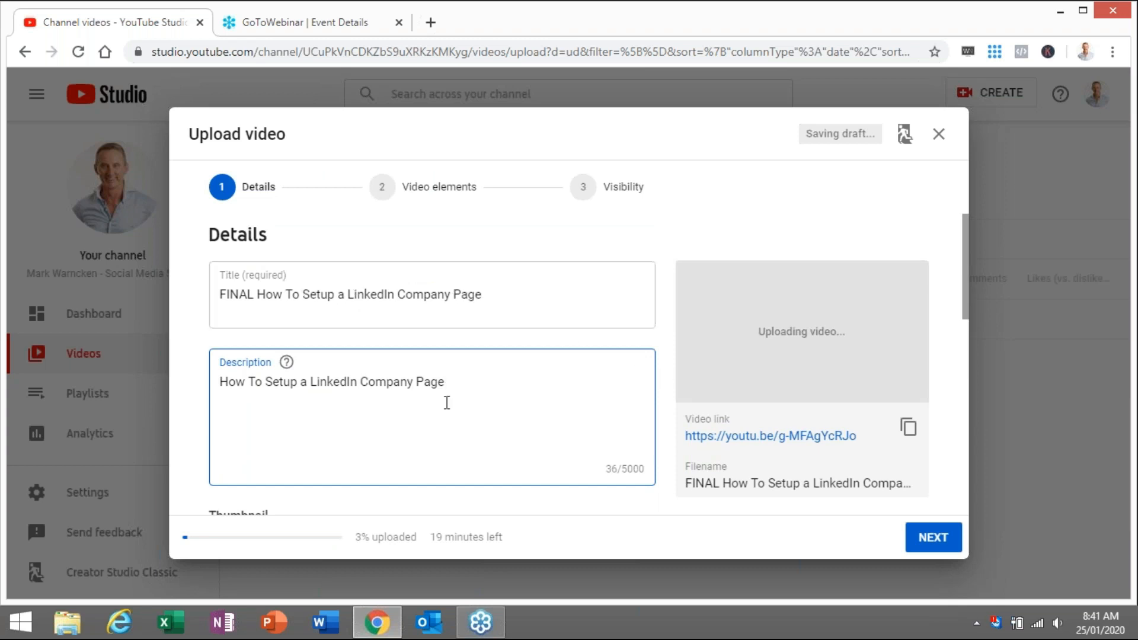
scroll(447, 402, down, 4)
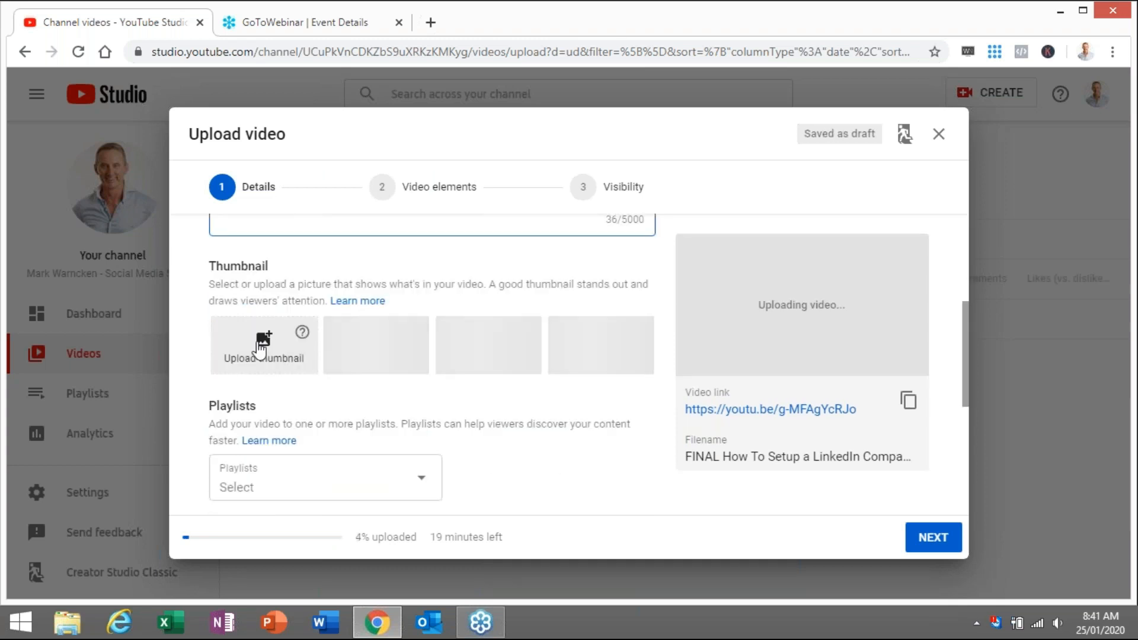
scroll(260, 349, down, 4)
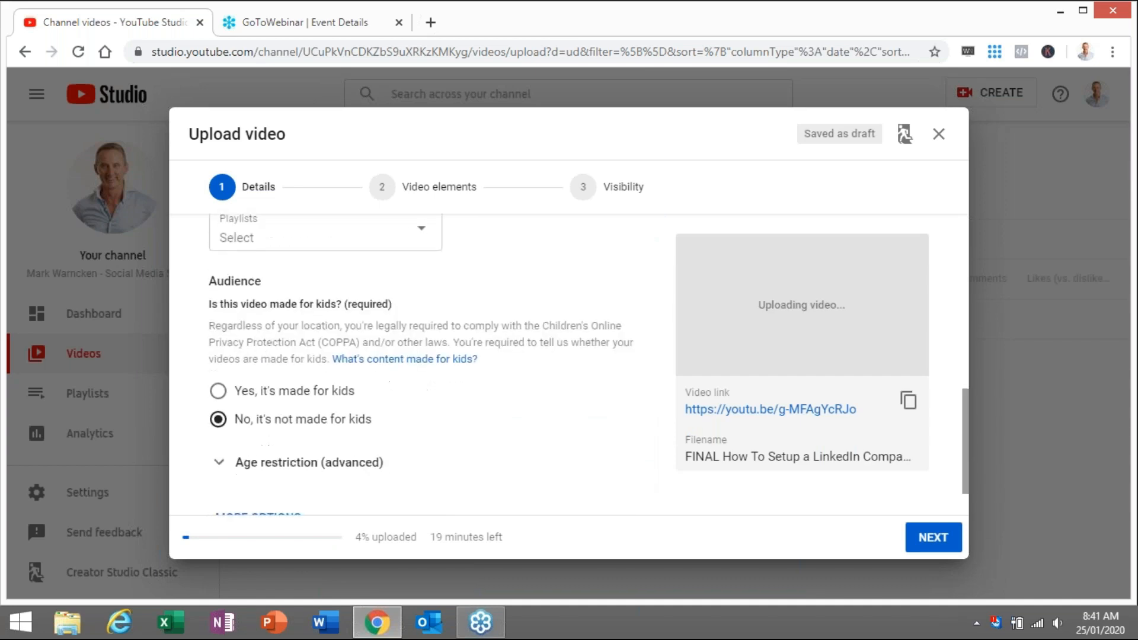
scroll(299, 457, down, 1)
click(287, 460)
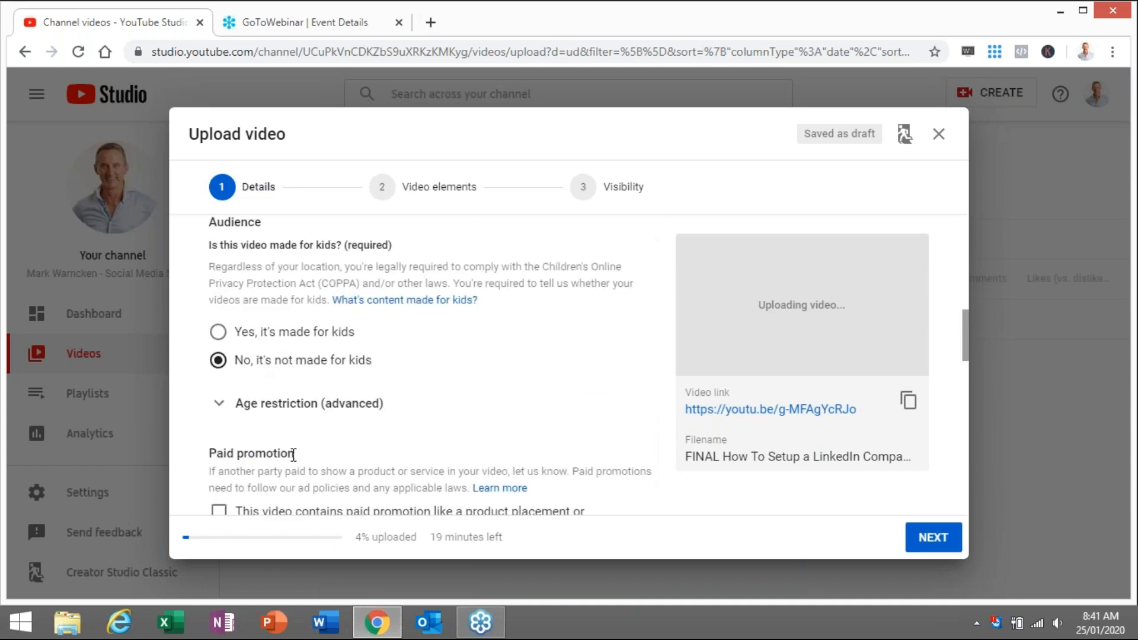
- Examine the upload's details from title and thumbnail through paid promotion, tags, language and recording settings
scroll(292, 454, down, 5)
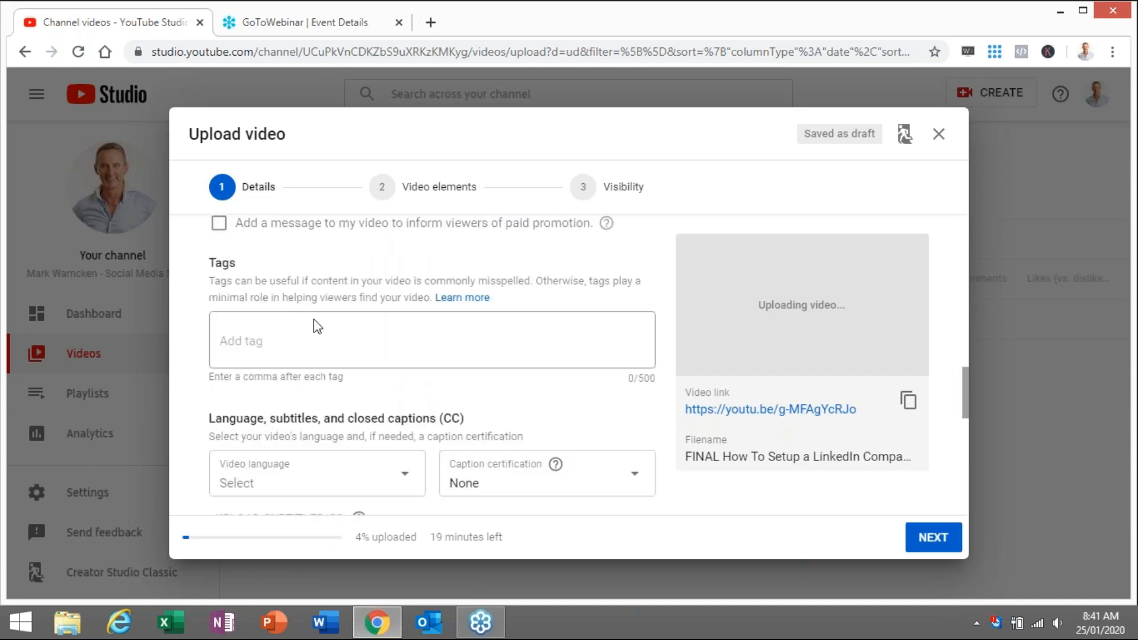
scroll(356, 352, up, 8)
scroll(376, 364, up, 6)
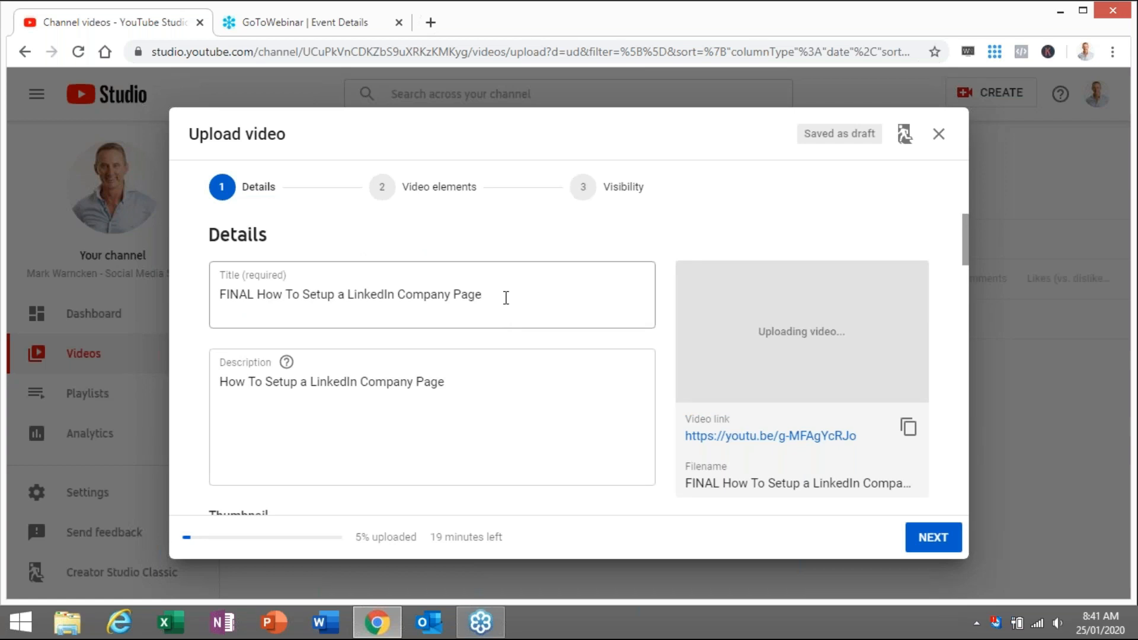
scroll(361, 384, down, 3)
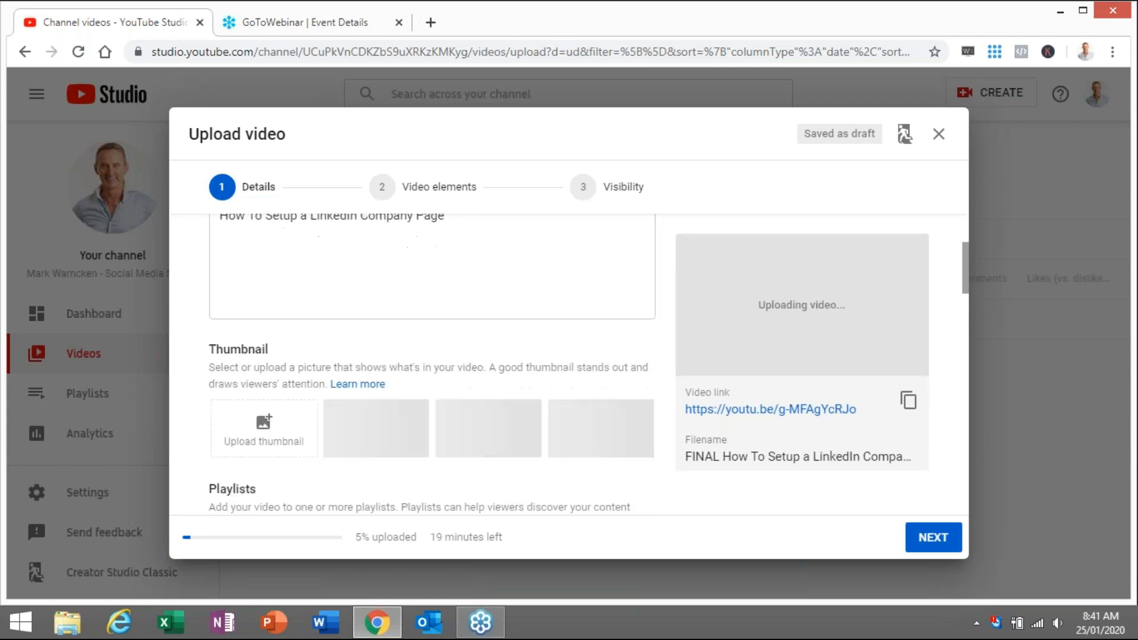
scroll(311, 391, down, 7)
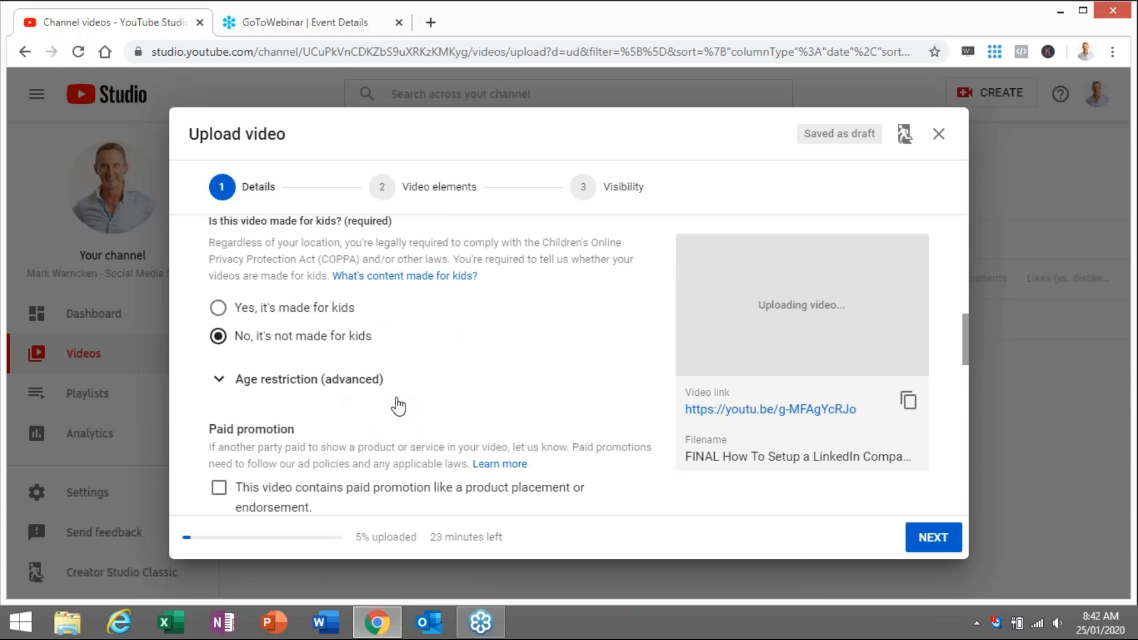
scroll(397, 407, down, 3)
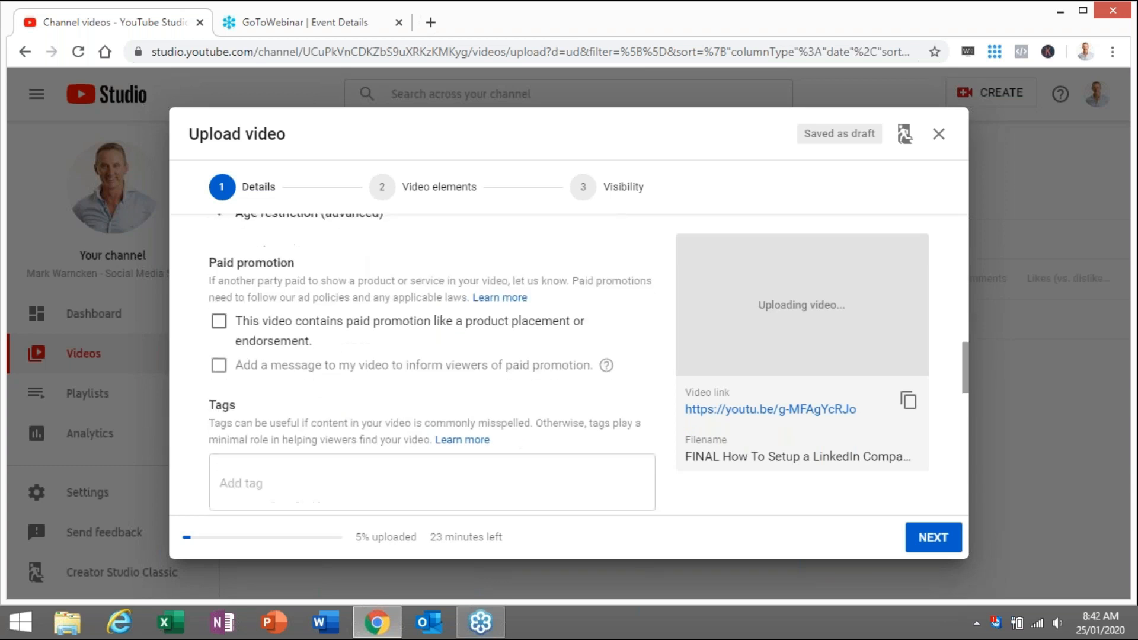
scroll(338, 344, down, 5)
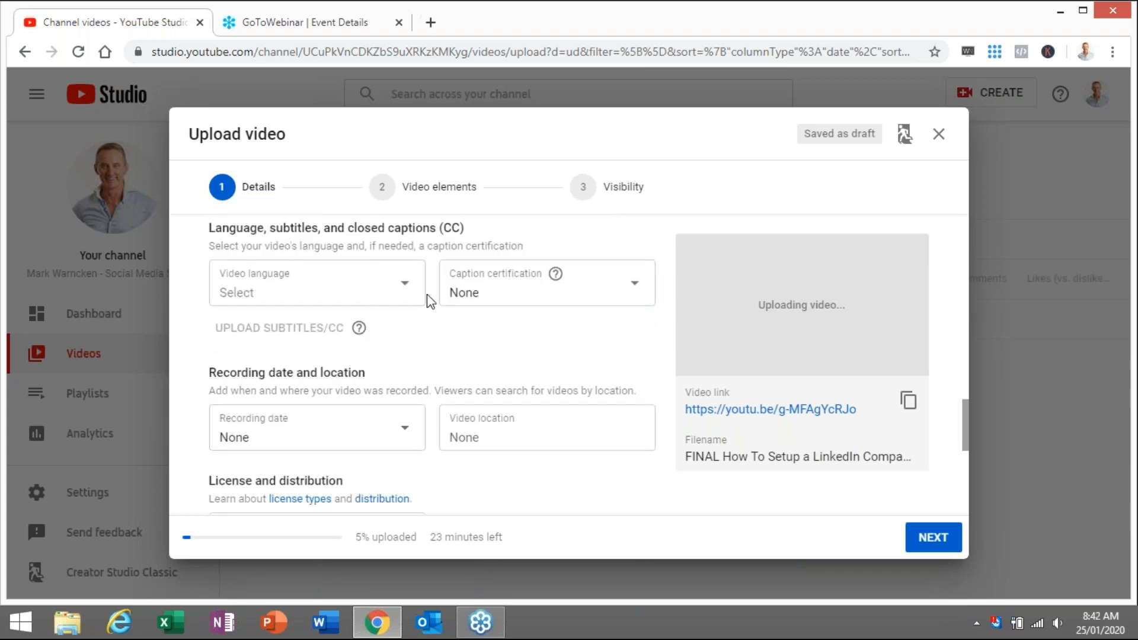